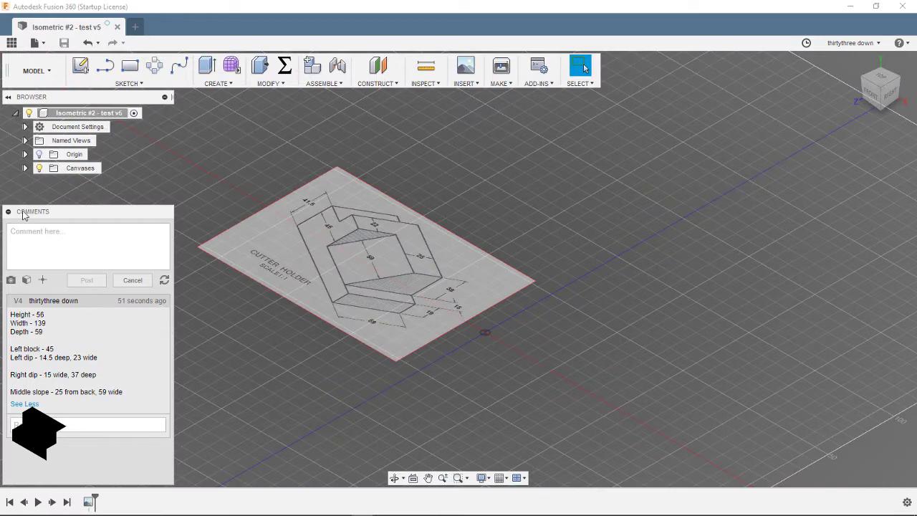
Add a new component under the root and name it Isometric #2:1
left_click_drag(36, 215, 722, 142)
right_click(79, 113)
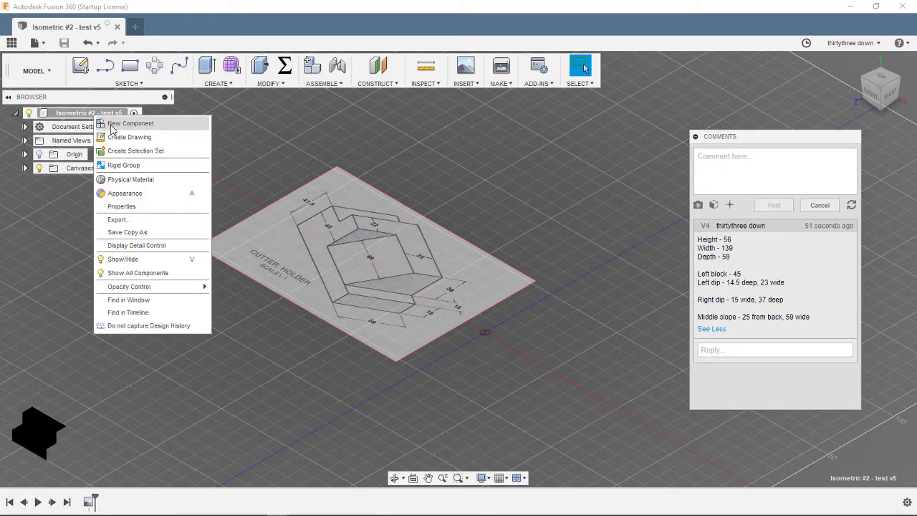
left_click(129, 123)
left_click(86, 183)
type("Isometric #2")
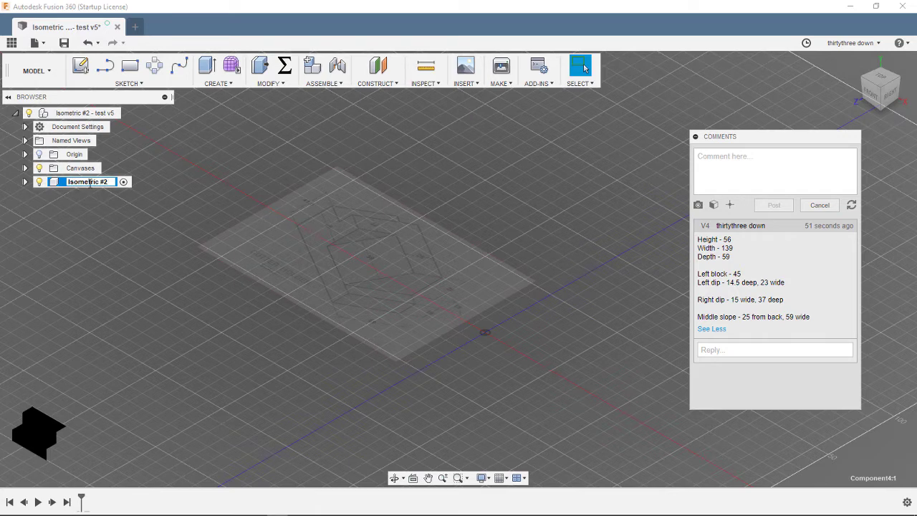
key("Return")
Start a sketch on the horizontal plane and draw a rectangle from the origin
left_click(80, 66)
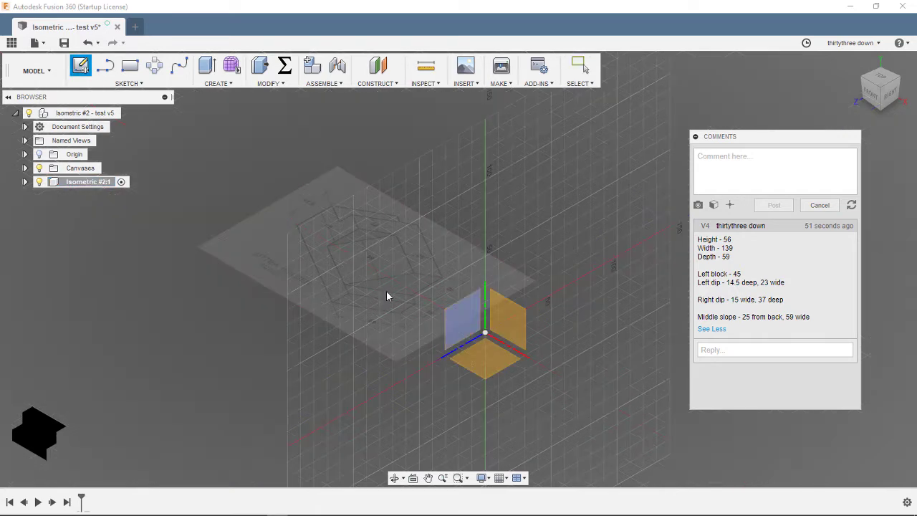
left_click(486, 372)
left_click_drag(758, 137, 85, 417)
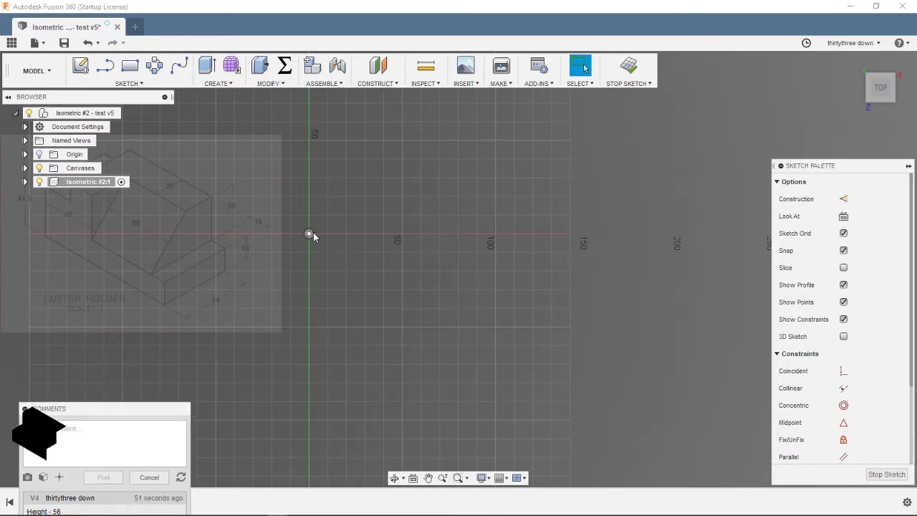
left_click(131, 70)
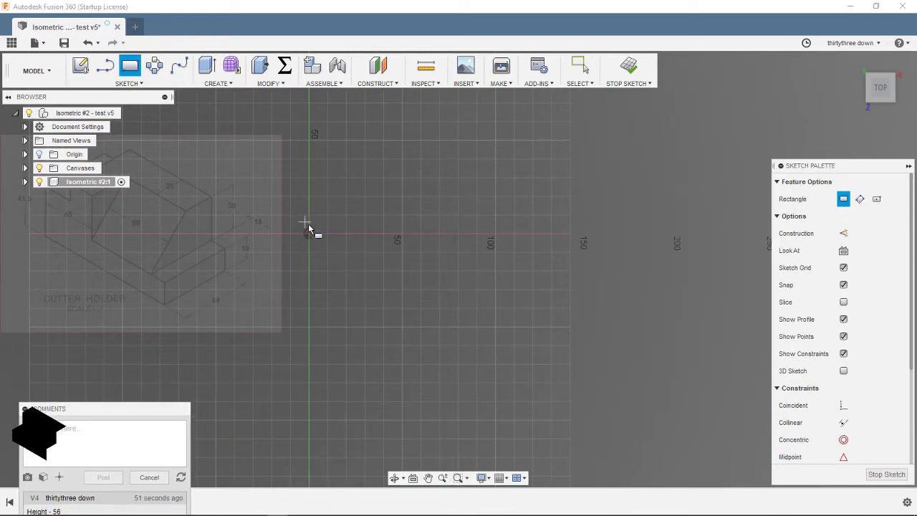
left_click(309, 234)
left_click(462, 372)
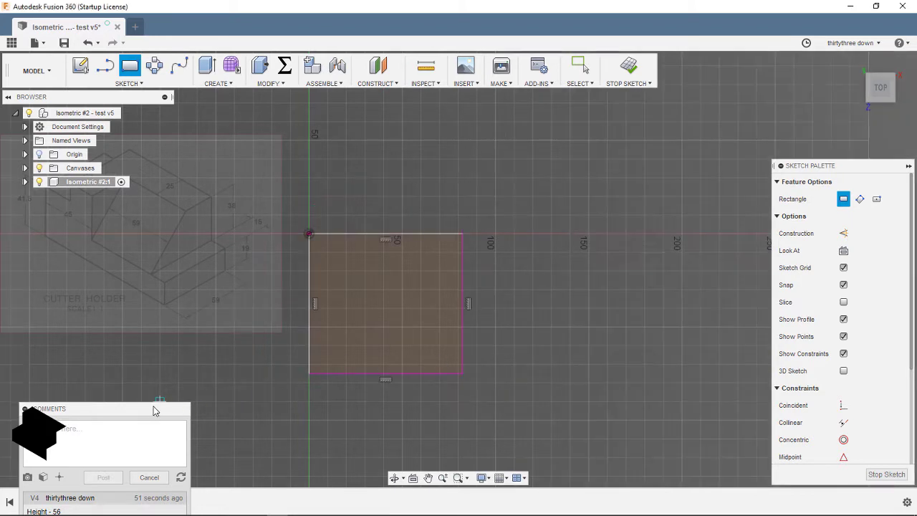
Dimension the rectangle 139 mm wide and 59 mm tall, then finish the sketch
key("d")
left_click(414, 235)
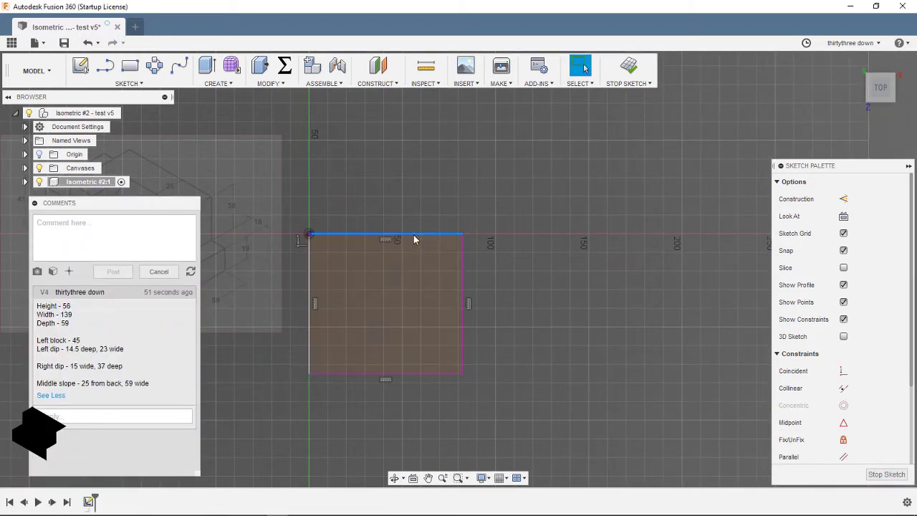
left_click(420, 213)
type("139")
key("Return")
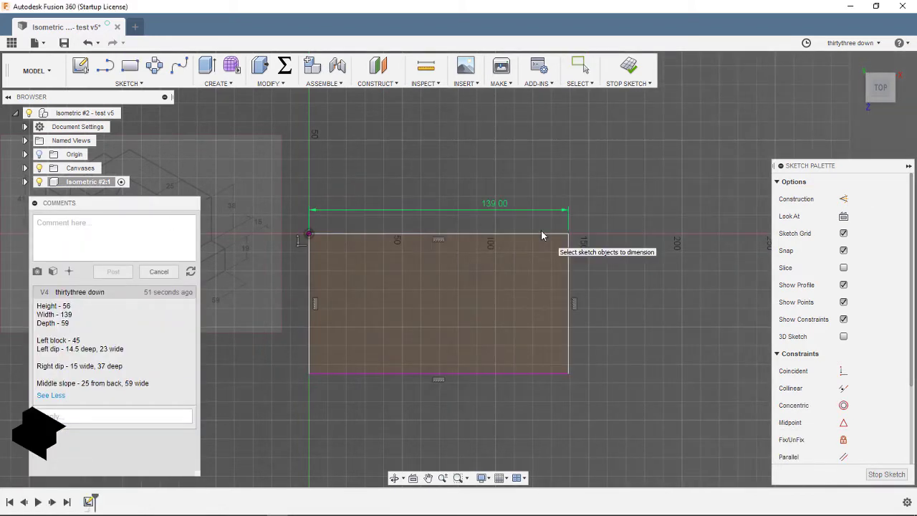
left_click(567, 304)
left_click(603, 298)
type("59")
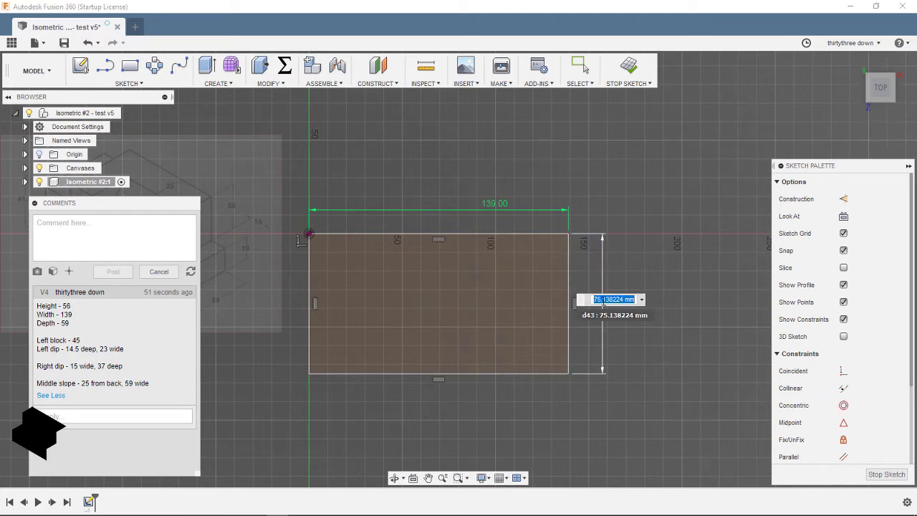
key("Return")
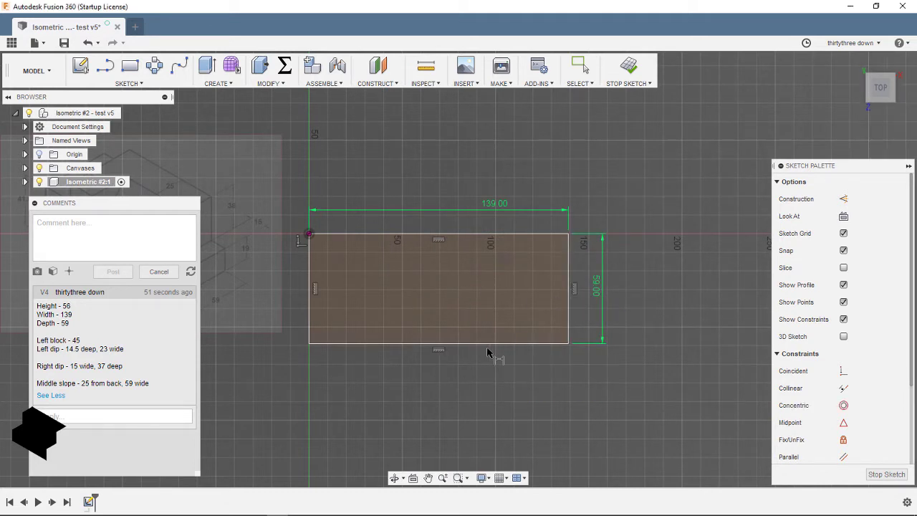
double_click(598, 288)
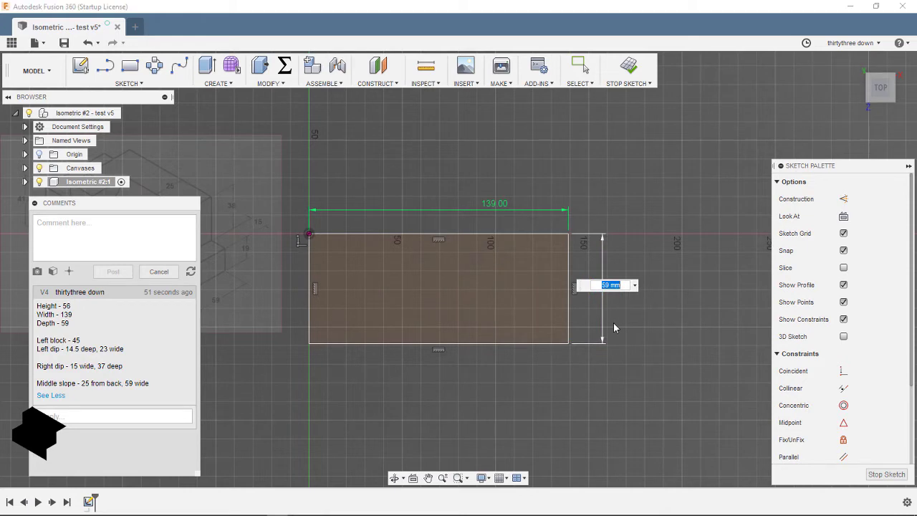
type("59")
key("Return")
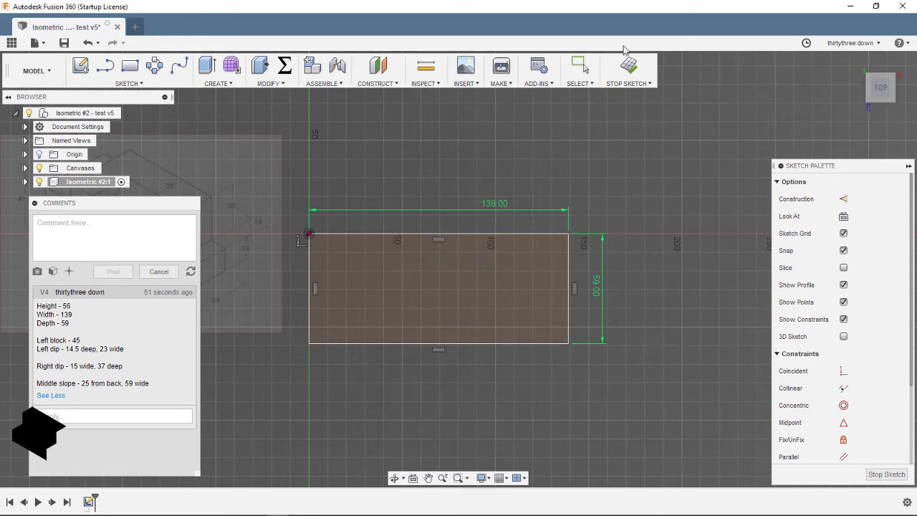
left_click(628, 66)
Extrude the rectangle profile 56 mm as a new solid body
key("q")
left_click(485, 367)
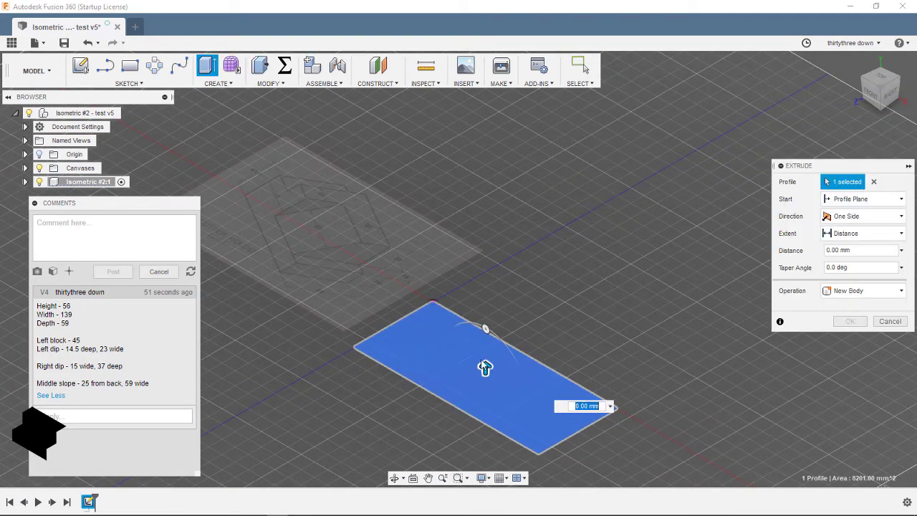
type("56")
key("Return")
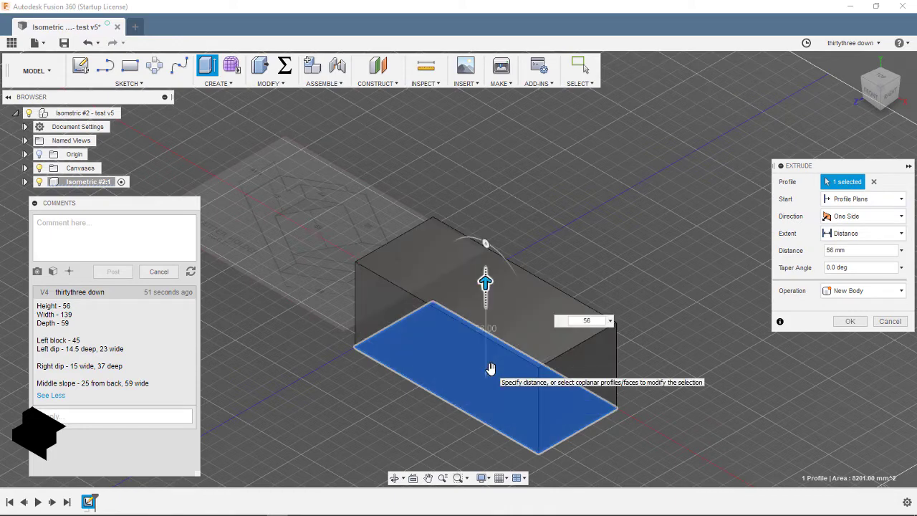
key("Return")
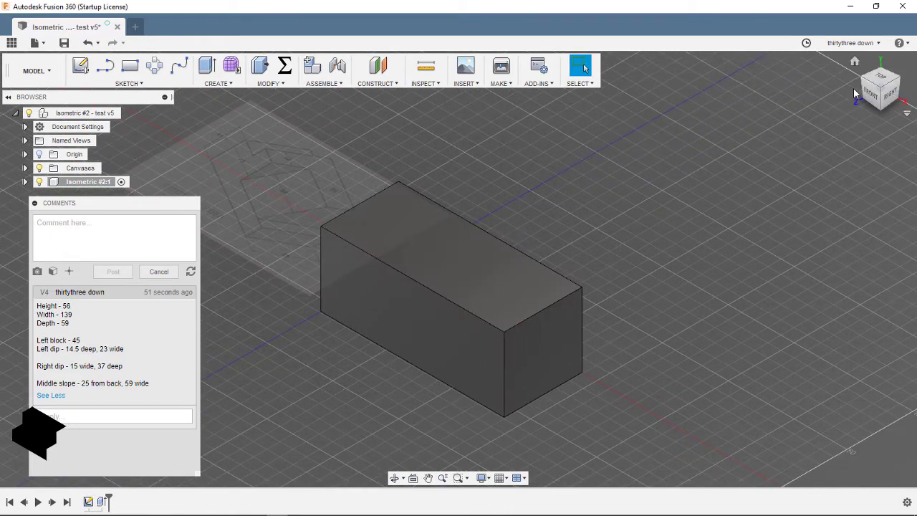
View the block from the top and expand the component's Sketches folder to show Sketch1
left_click(877, 77)
left_click(898, 66)
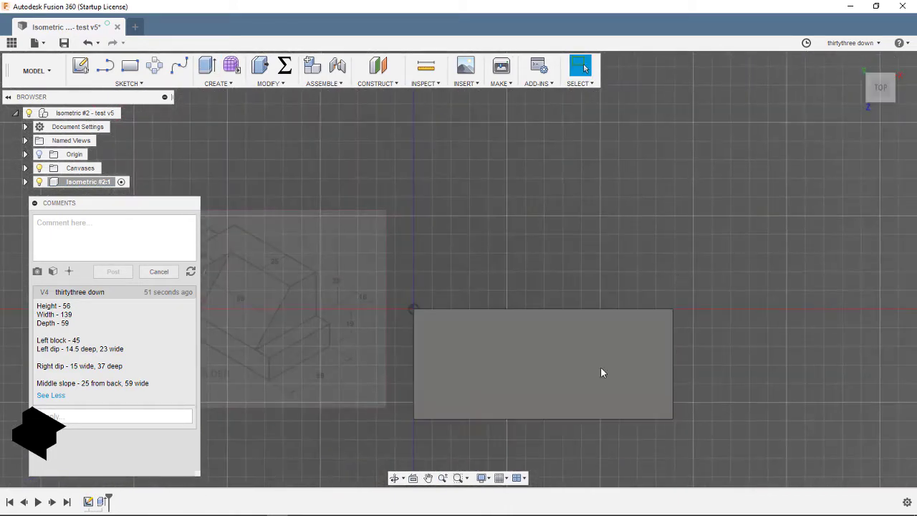
left_click(25, 182)
left_click_drag(133, 205, 174, 219)
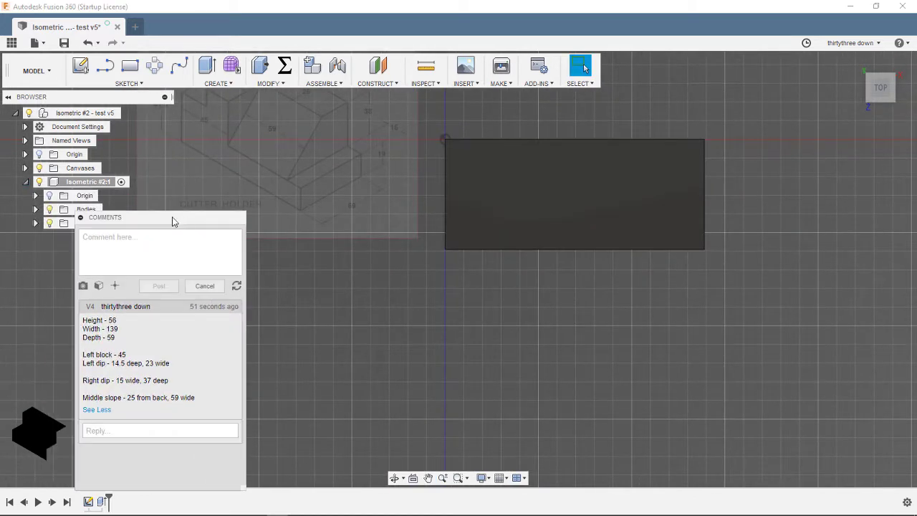
left_click(36, 223)
mouse_move(106, 220)
left_mouse_down()
mouse_move(89, 289)
mouse_move(111, 281)
left_mouse_up()
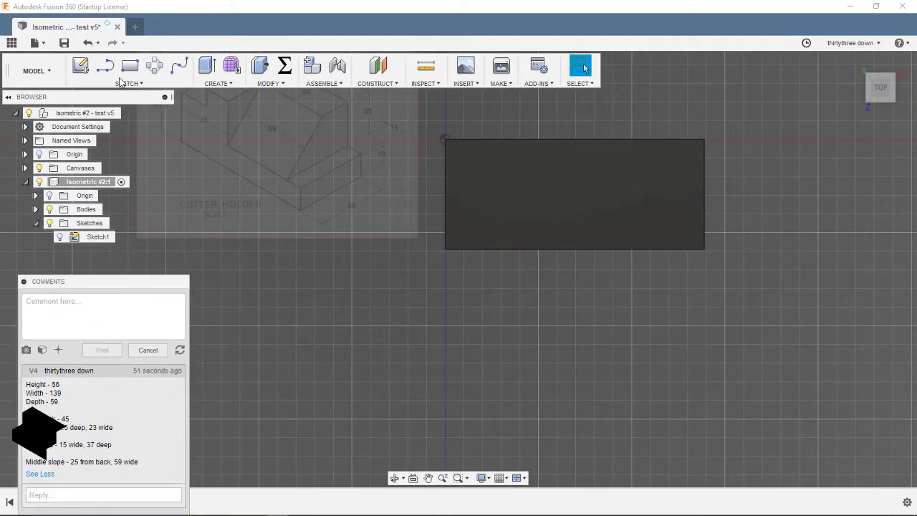
Start a sketch on the block's top face and draw a rectangle from the origin
left_click(81, 65)
left_click(518, 208)
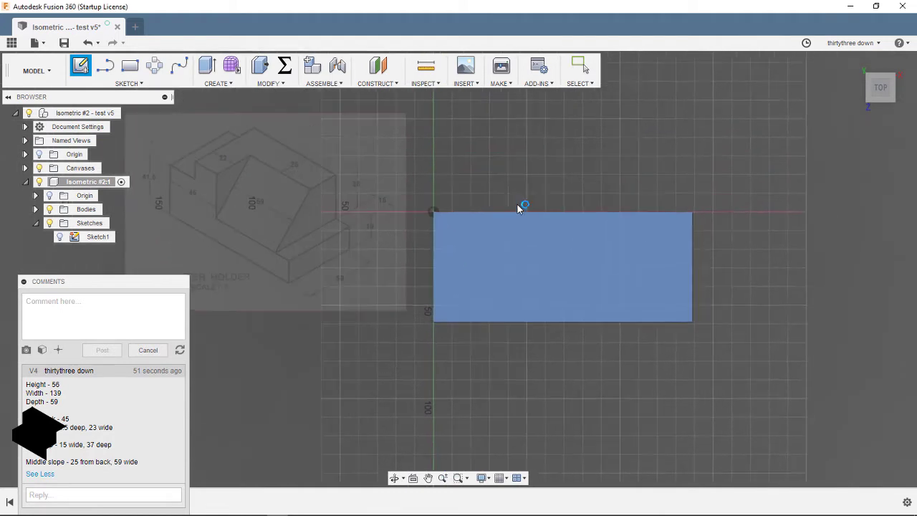
key("l")
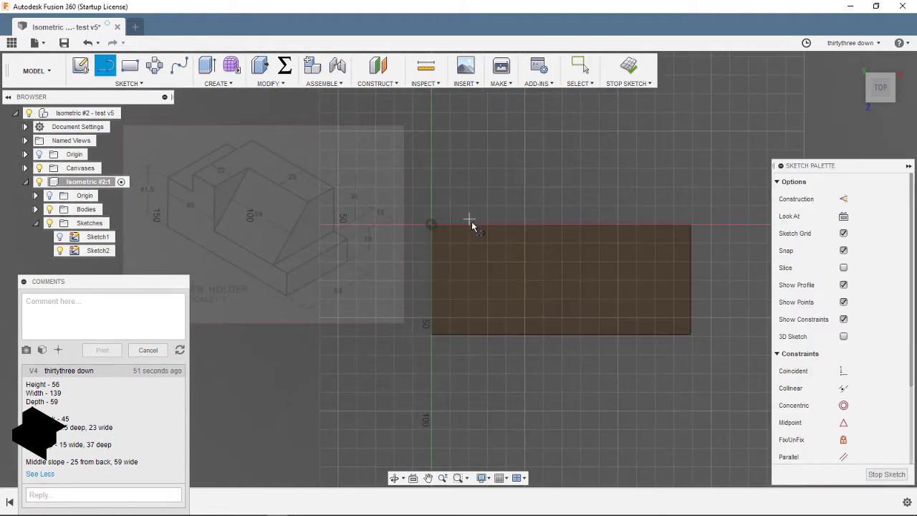
left_click(430, 224)
left_click(487, 224)
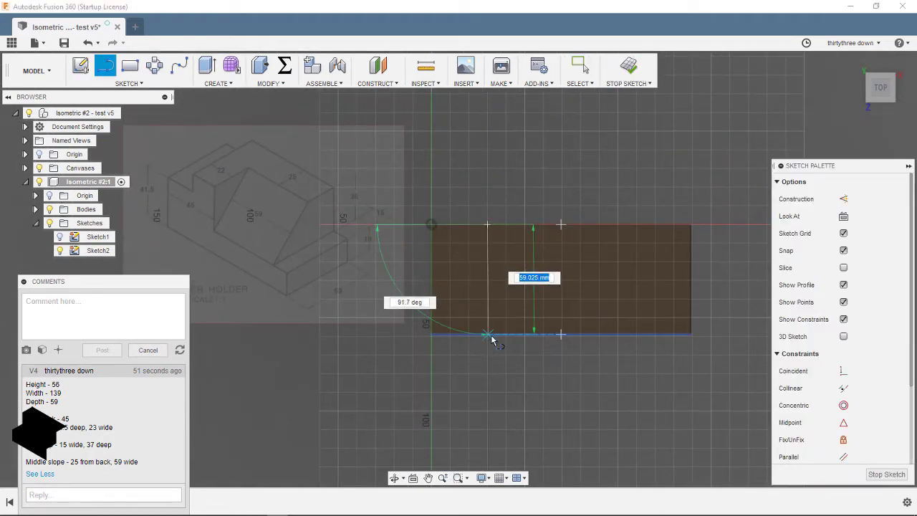
key("r")
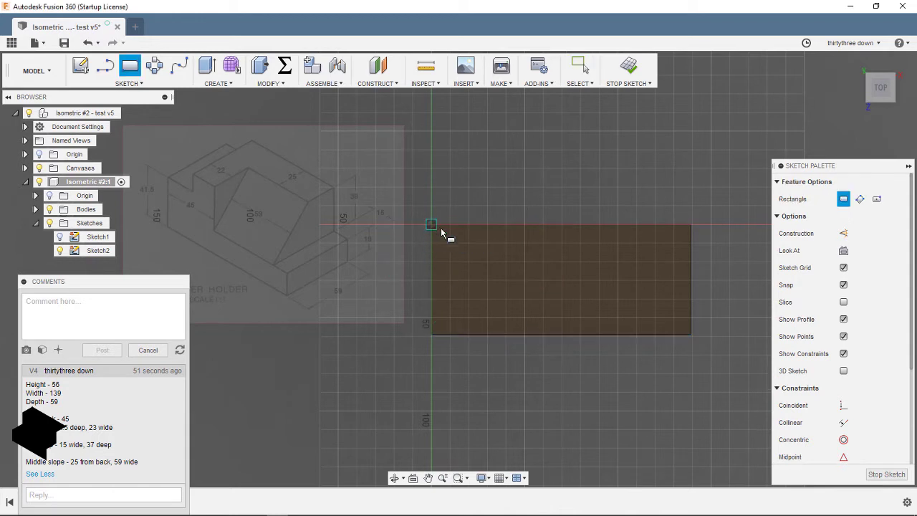
left_click(430, 224)
left_click(504, 333)
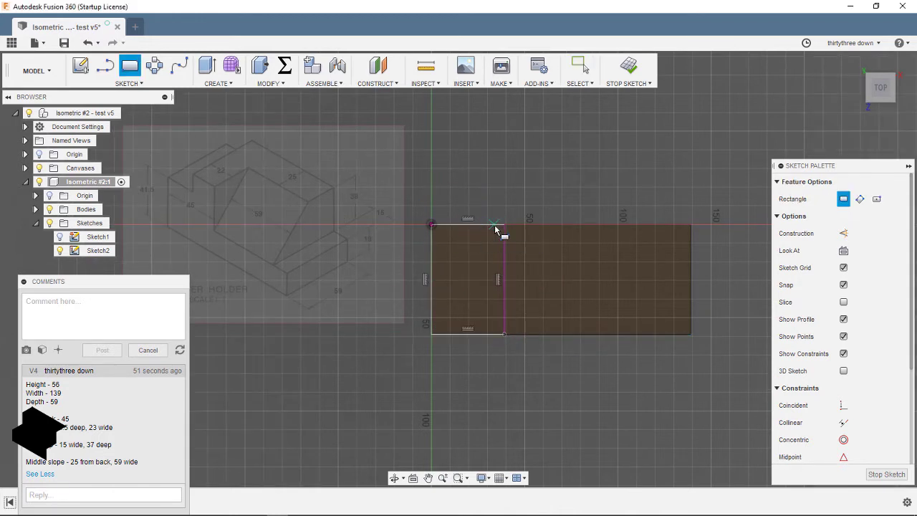
left_click(458, 224)
key("Escape")
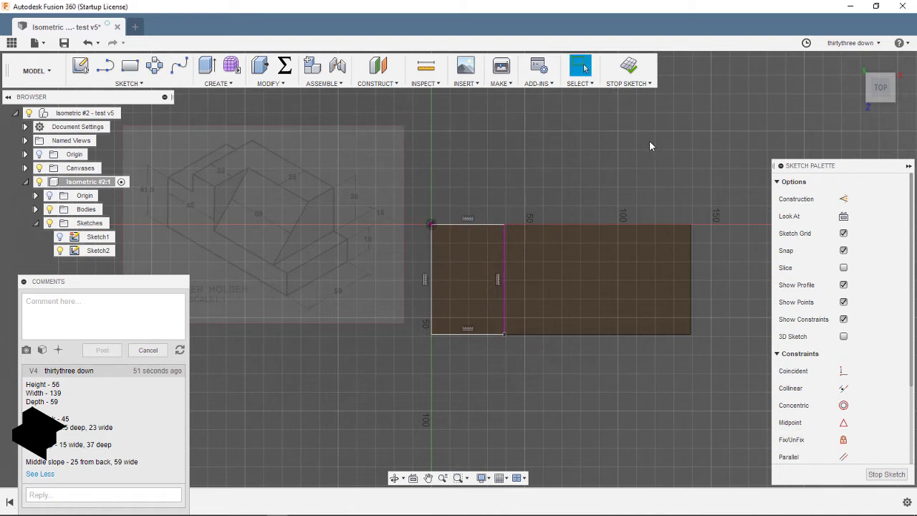
Dimension the left block 45 mm and the end strip 23 mm, finish the sketch, and select the strip
left_click(424, 83)
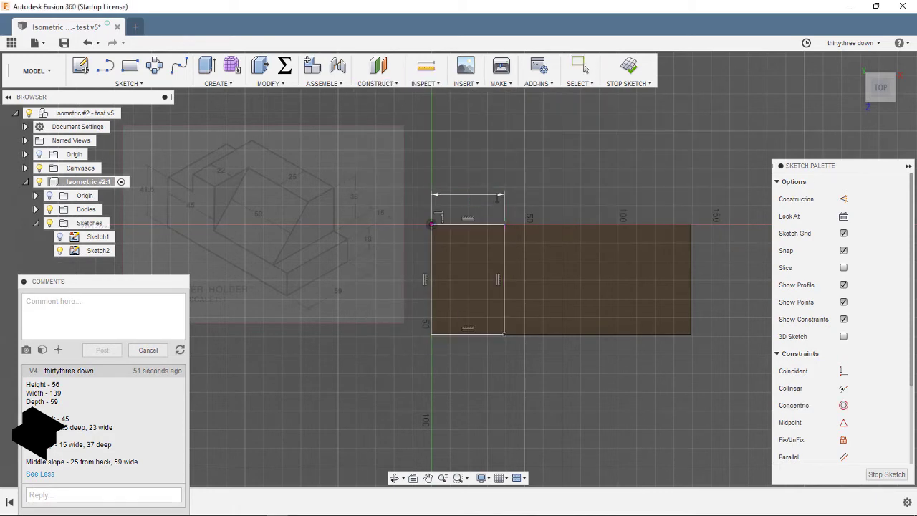
left_click(487, 194)
type("45")
key("Return")
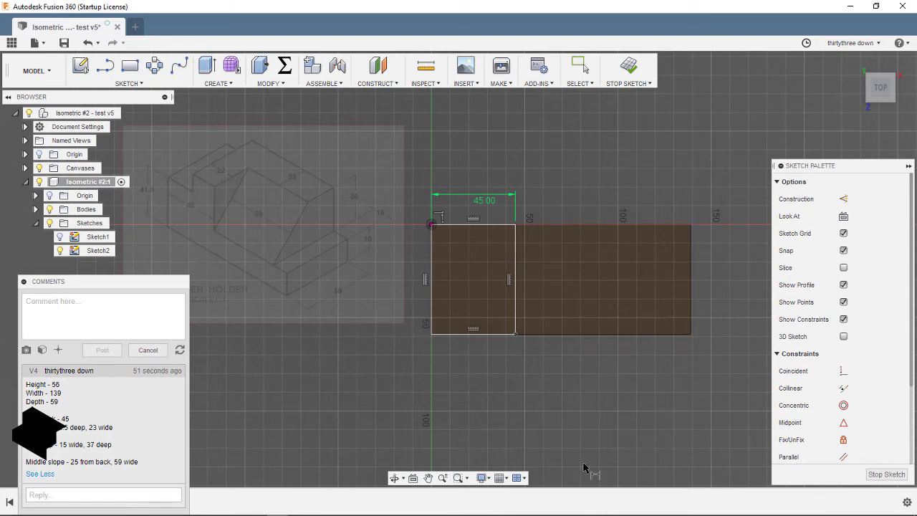
left_click(480, 206)
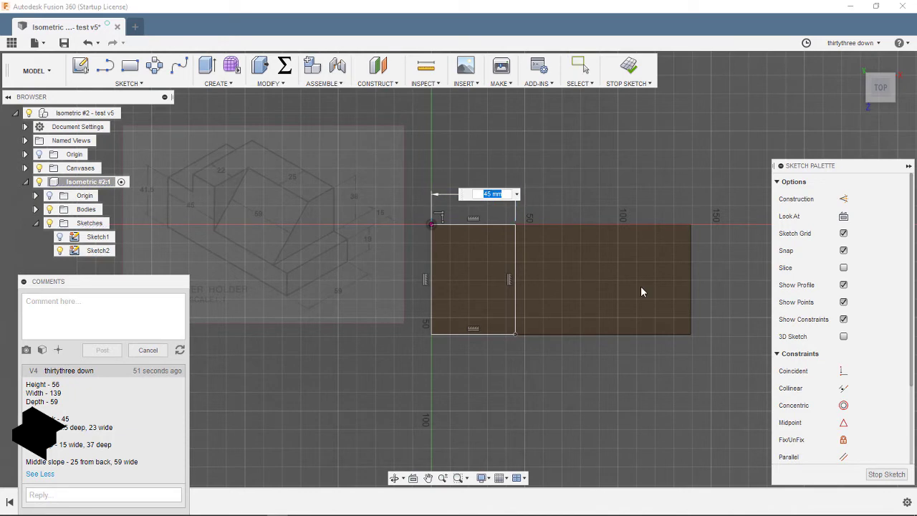
key("Return")
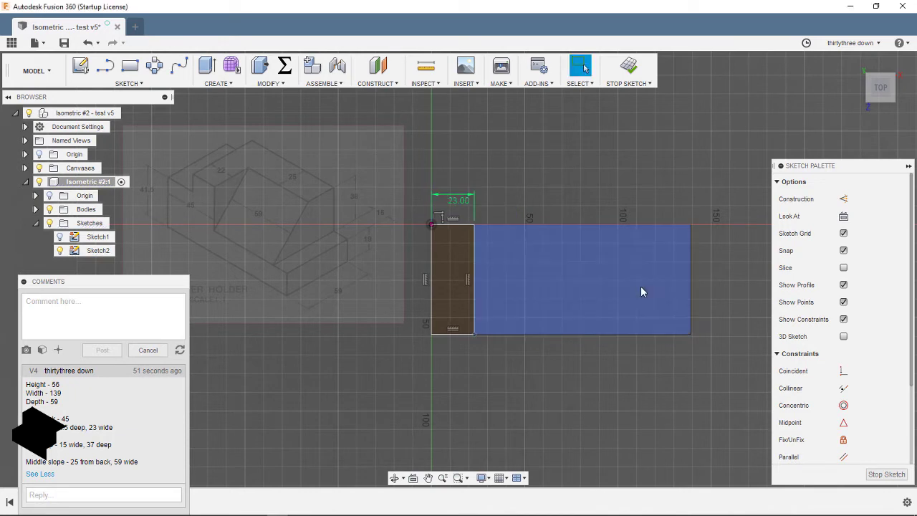
left_click(892, 82)
left_click(629, 65)
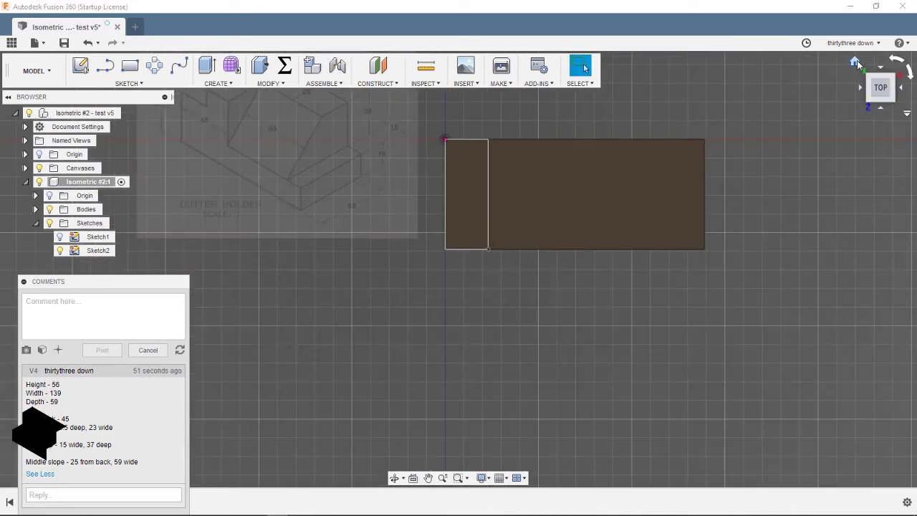
left_click(452, 274)
key("e")
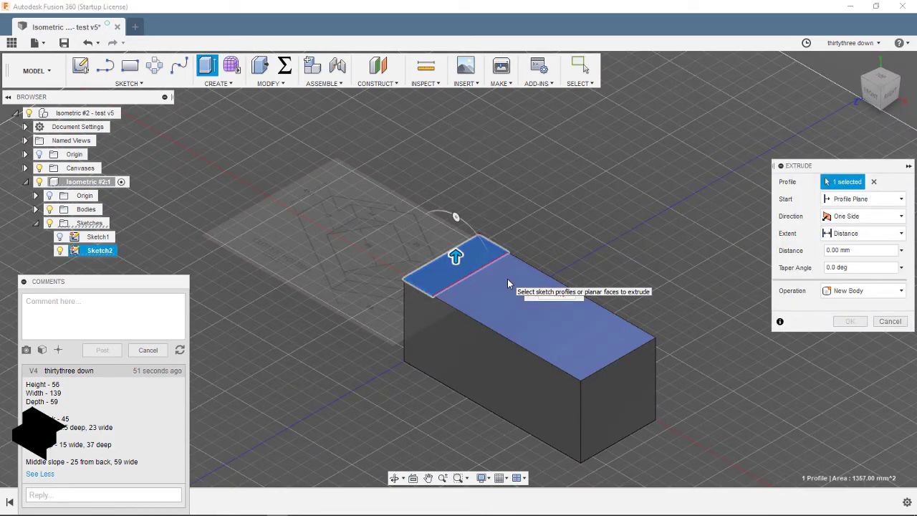
Cut the 23 mm strip 14.5 mm down into the block, then view the block from the top
left_click(458, 258)
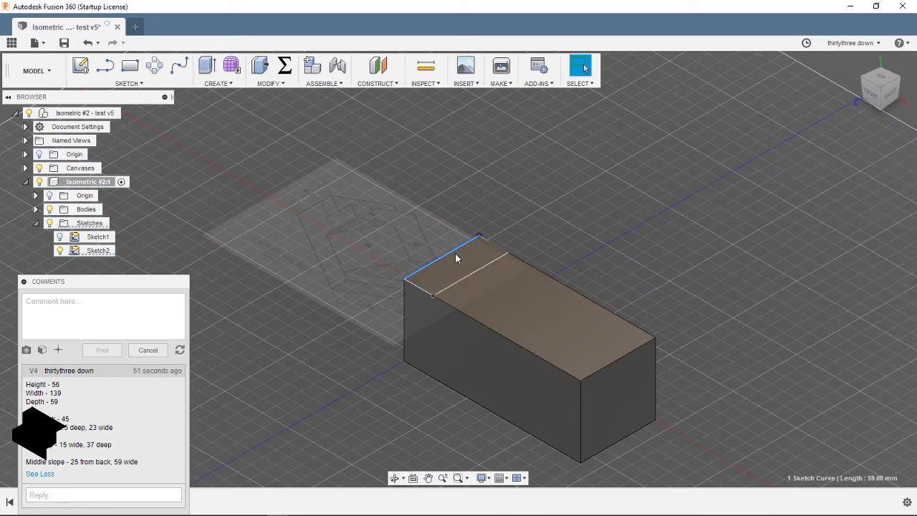
left_click(455, 252)
left_click_drag(460, 260, 454, 305)
type("-14.5")
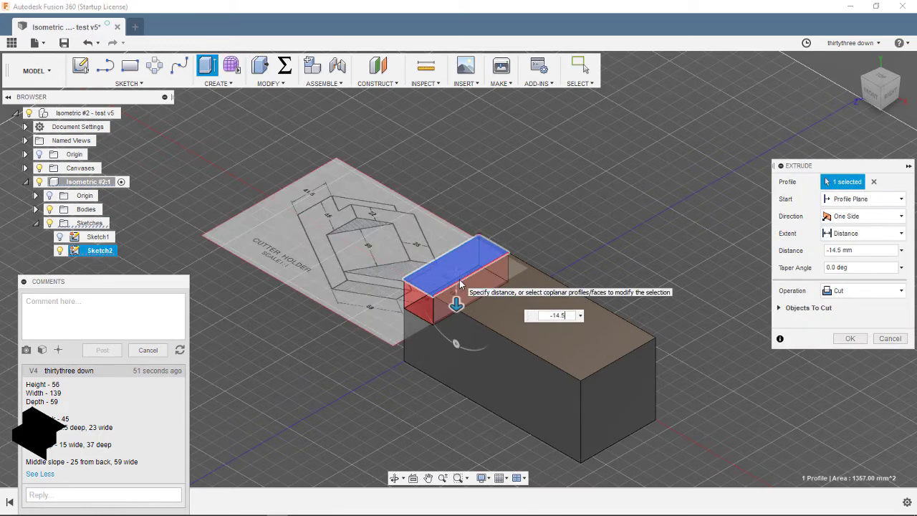
key("Return")
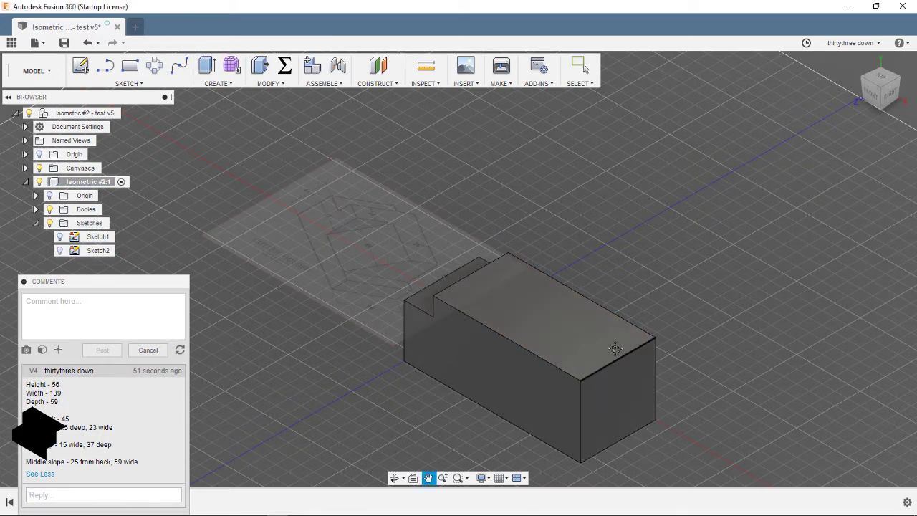
left_click(854, 62)
left_click(878, 76)
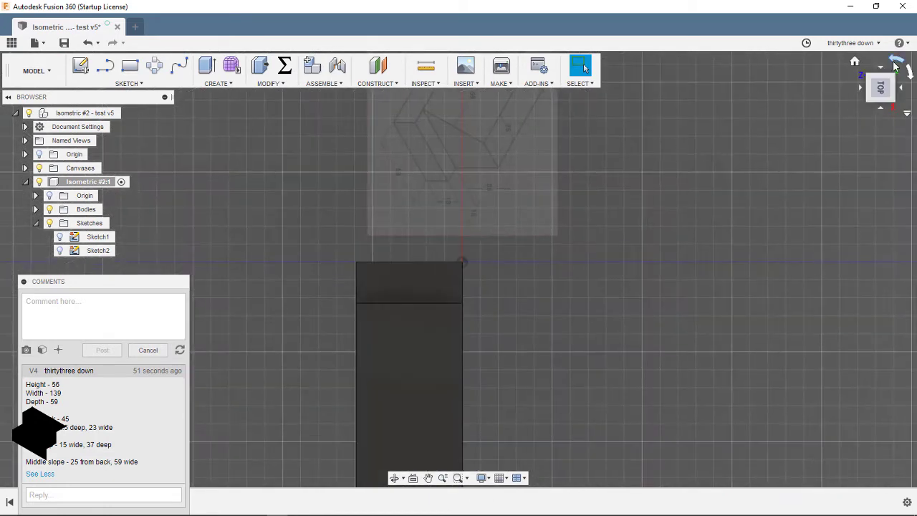
left_click(80, 65)
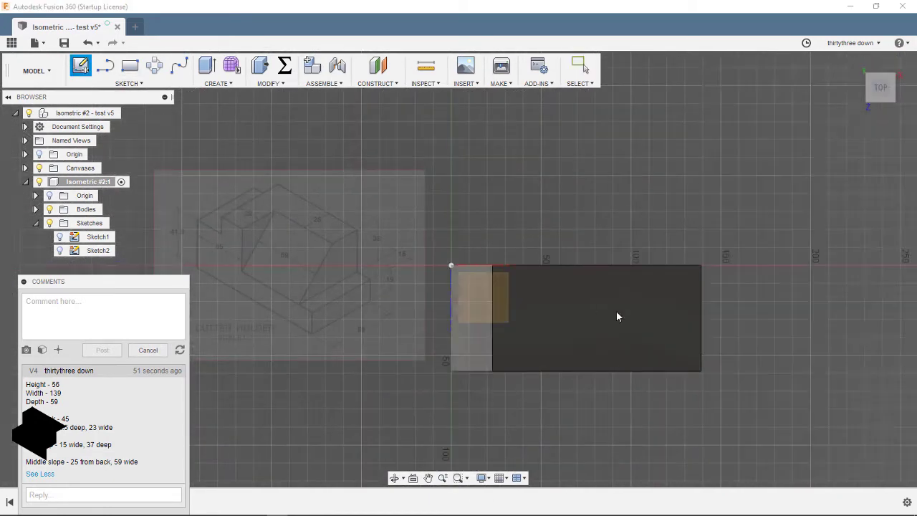
Sketch a 15 × 59 mm rectangle from the top face's top-right corner and finish the sketch
left_click(681, 310)
left_click(681, 310)
key("r")
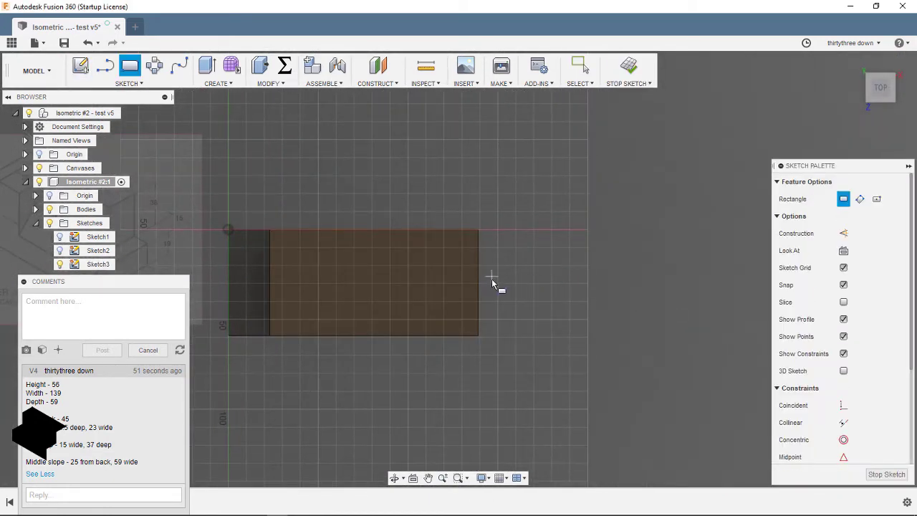
left_click(479, 231)
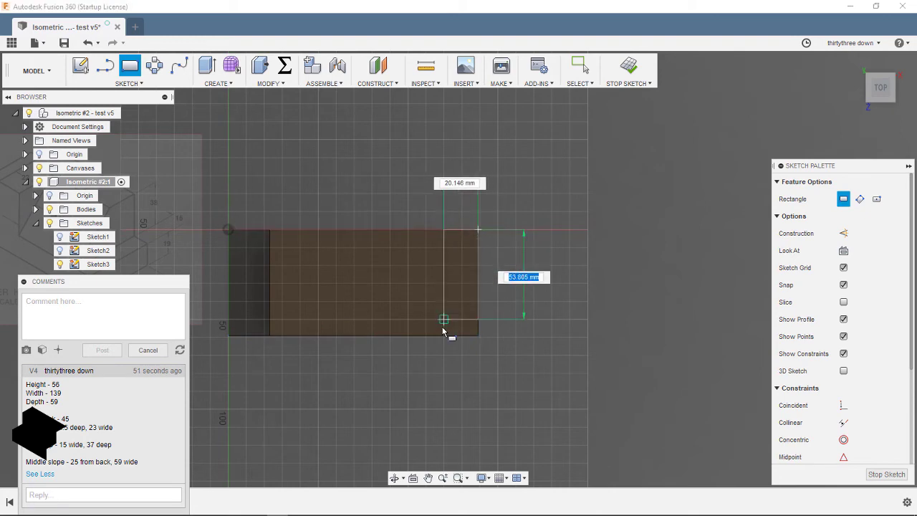
key("Tab")
type("15")
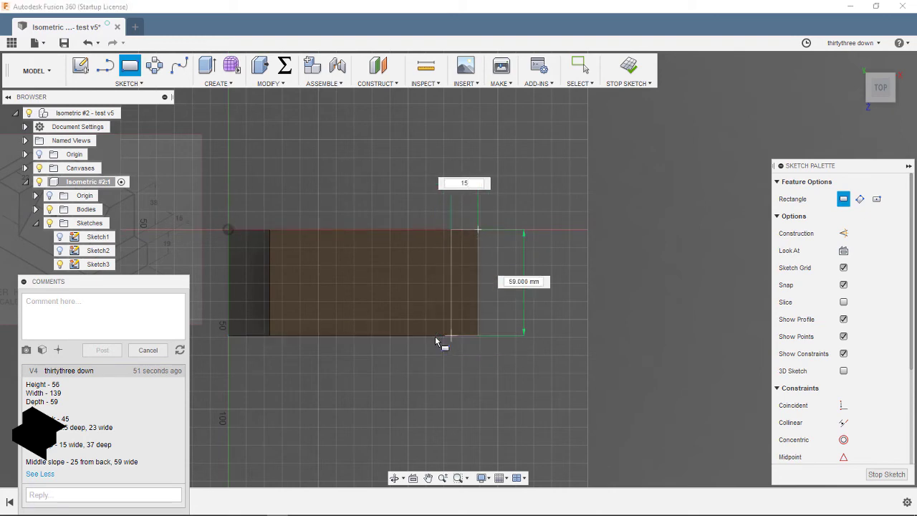
key("Return")
key("Escape")
left_click(629, 70)
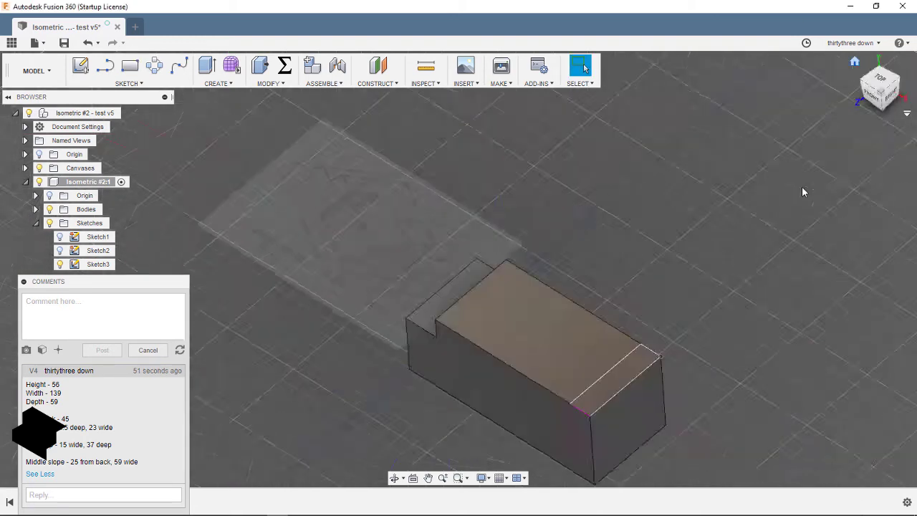
Abandon the first extrude attempt, reopen Sketch3 and finish it again
left_click(620, 356)
key("e")
key("Escape")
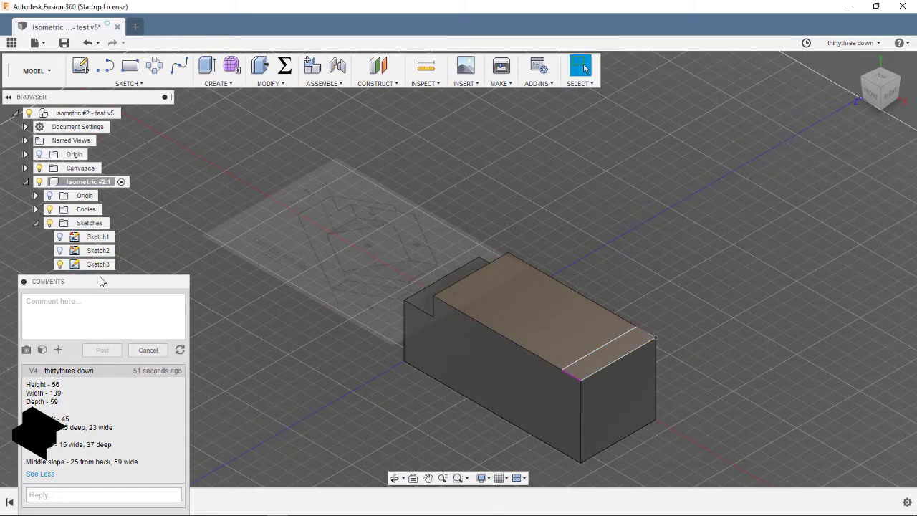
right_click(102, 267)
left_click(122, 300)
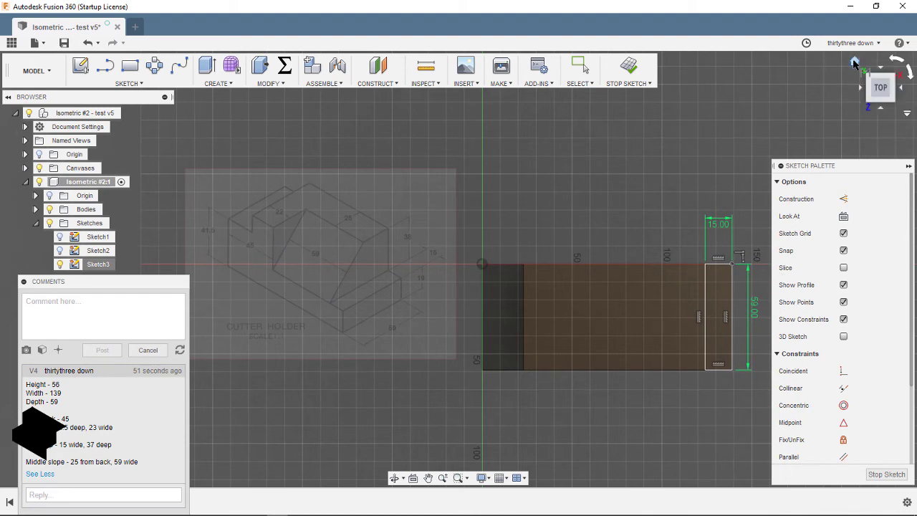
left_click(629, 70)
Cut the 15 mm strip 37 mm down into the block
key("e")
left_click(600, 352)
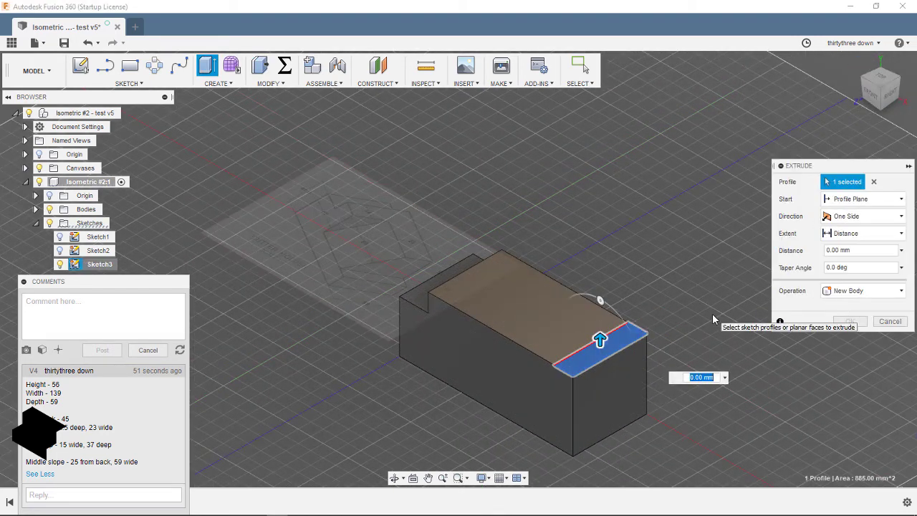
type("37")
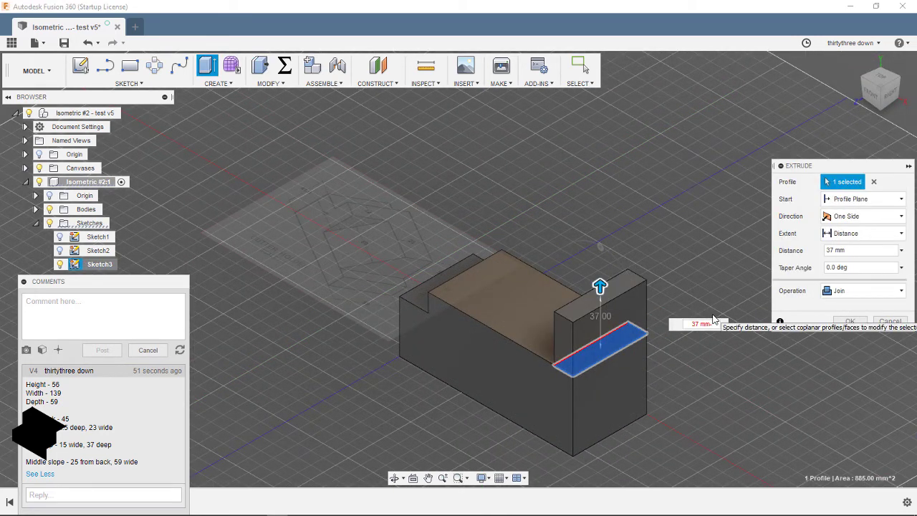
type("-37")
key("Return")
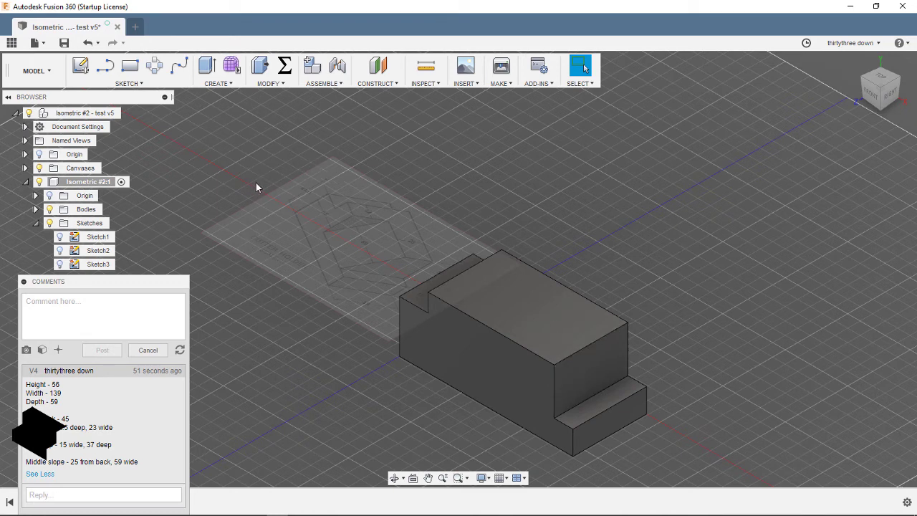
Sketch on the raised end face, project its edges, and draw a dimensioned slope line
left_click(81, 72)
left_click(501, 315)
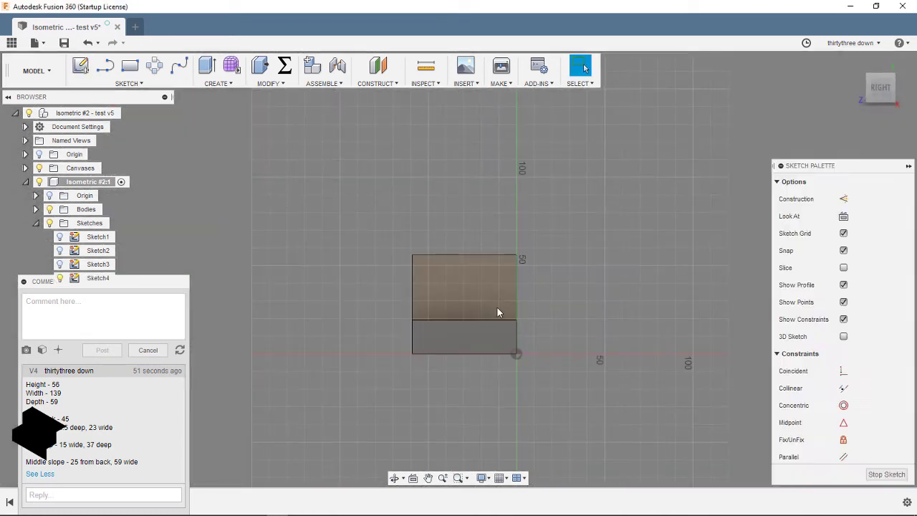
key("p")
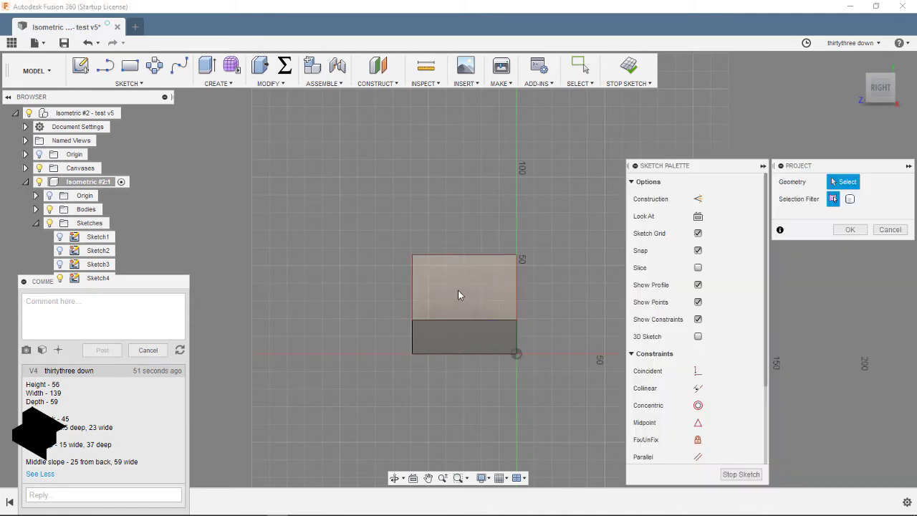
key("l")
left_click(412, 320)
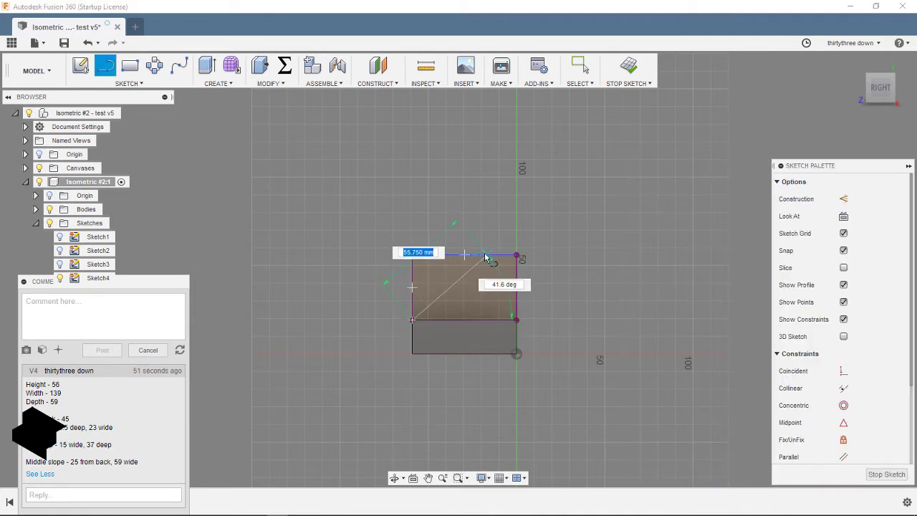
left_click(482, 255)
key("d")
left_click(517, 255)
left_click(482, 254)
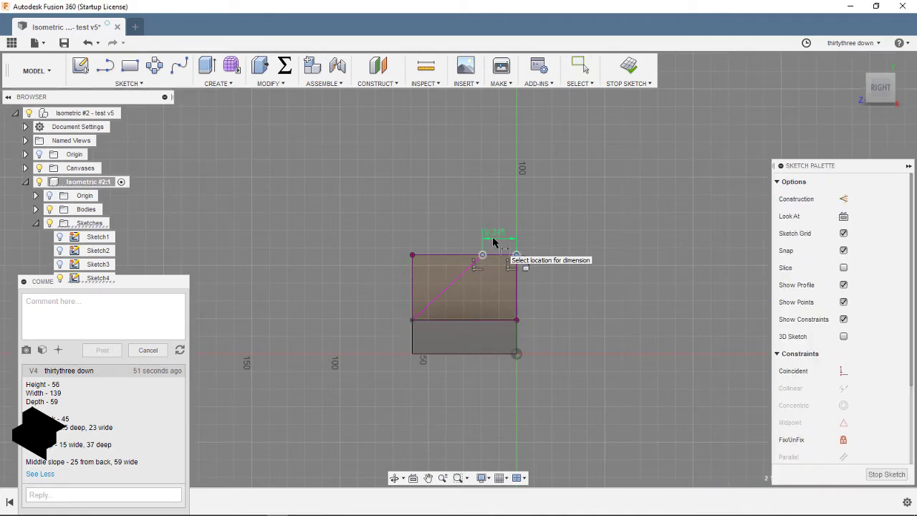
left_click(493, 243)
key("Return")
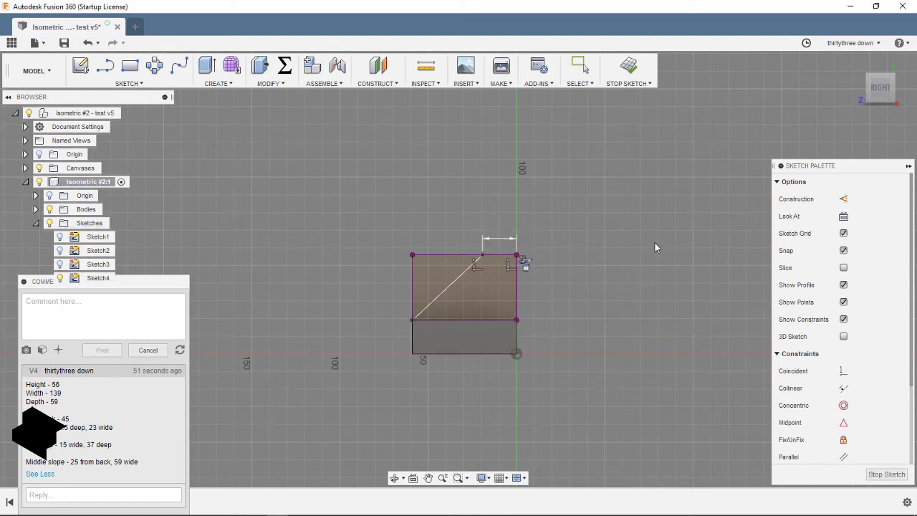
key("F6")
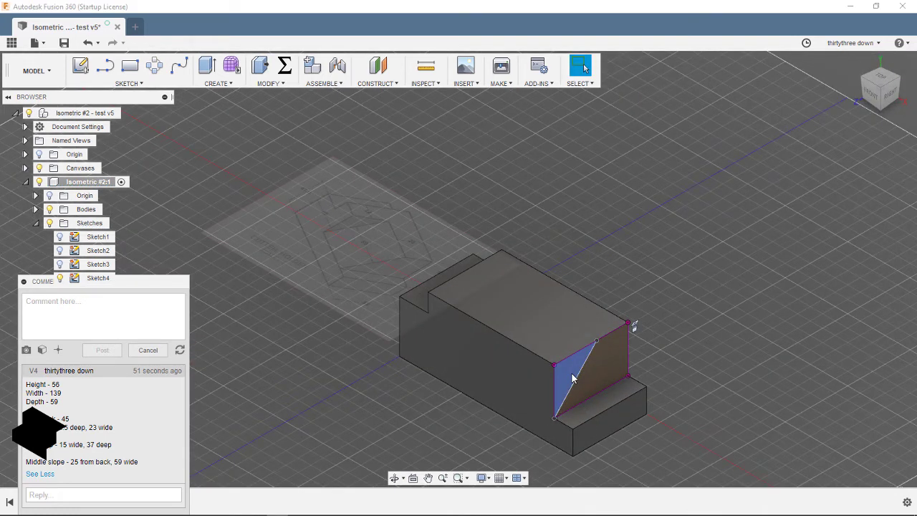
Cut the triangular profile through the block to form the sloped face, then zoom out
key("q")
left_click(576, 377)
type("-20")
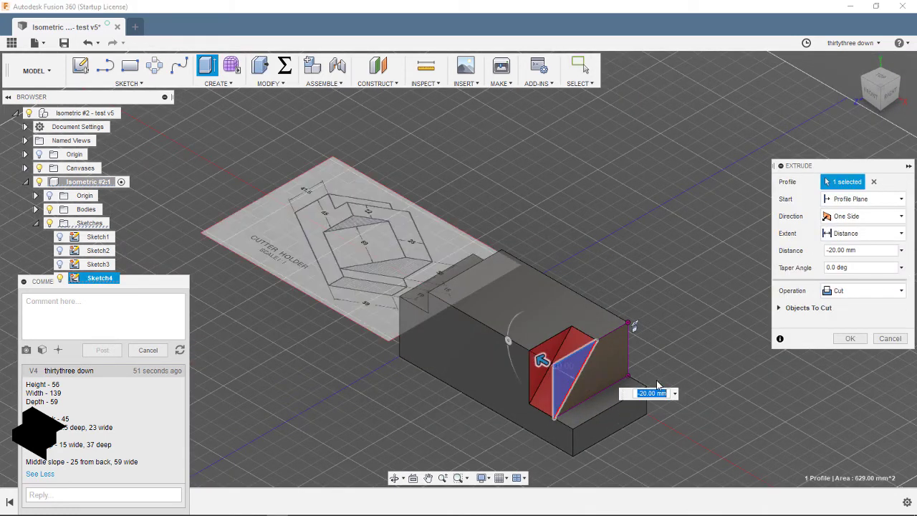
type("-59")
key("Return")
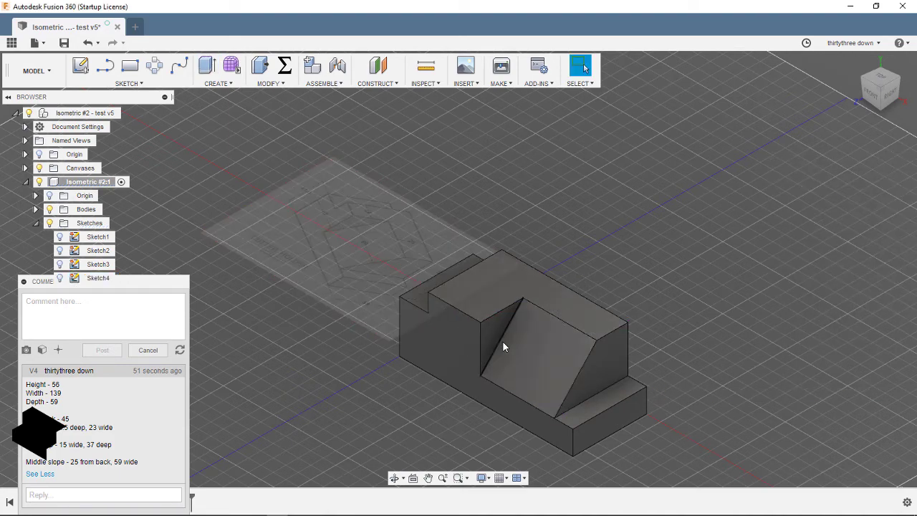
scroll(503, 341, "down", 3)
scroll(502, 340, "down", 2)
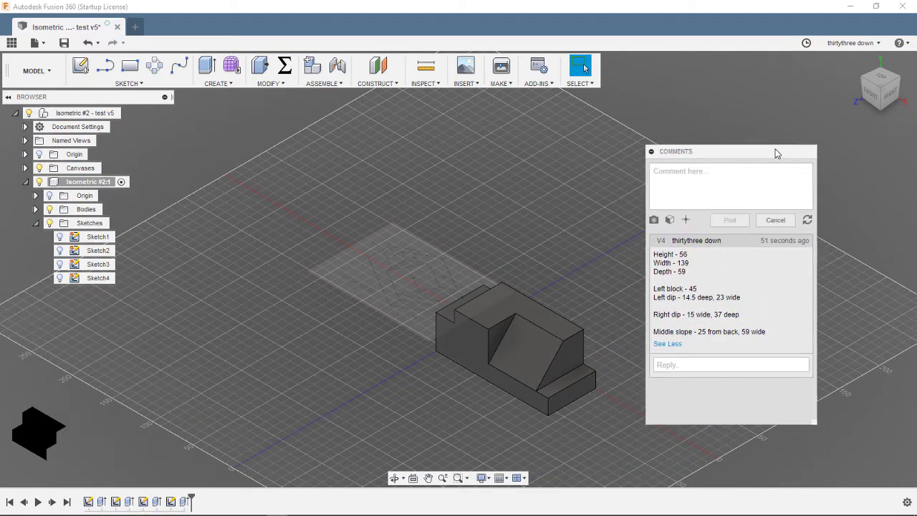
Orbit and zoom to an elevated view of the stepped block
mouse_move(520, 323)
middle_mouse_down("shift")
mouse_move(538, 344)
mouse_move(556, 344)
mouse_move(500, 342)
middle_mouse_up("shift")
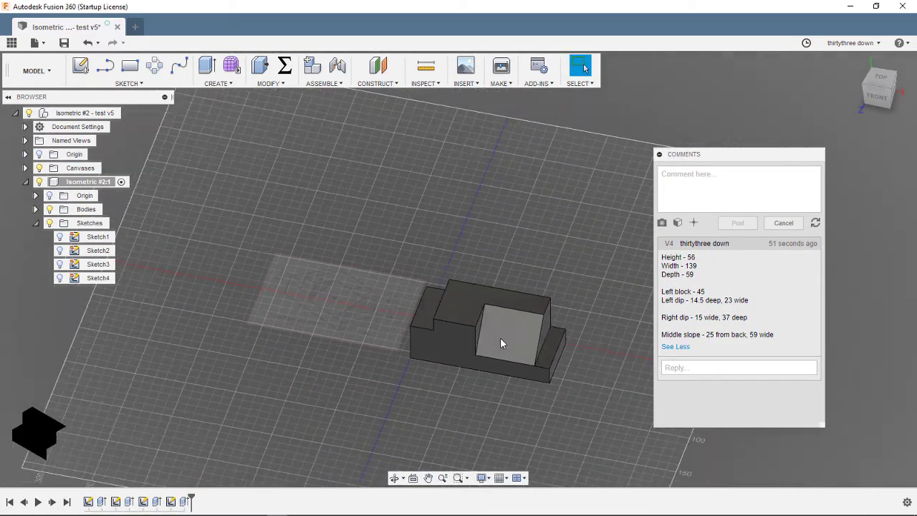
mouse_move(566, 335)
middle_mouse_down("shift")
mouse_move(426, 325)
mouse_move(488, 331)
middle_mouse_up("shift")
key("Escape")
scroll(188, 359, "up", 3)
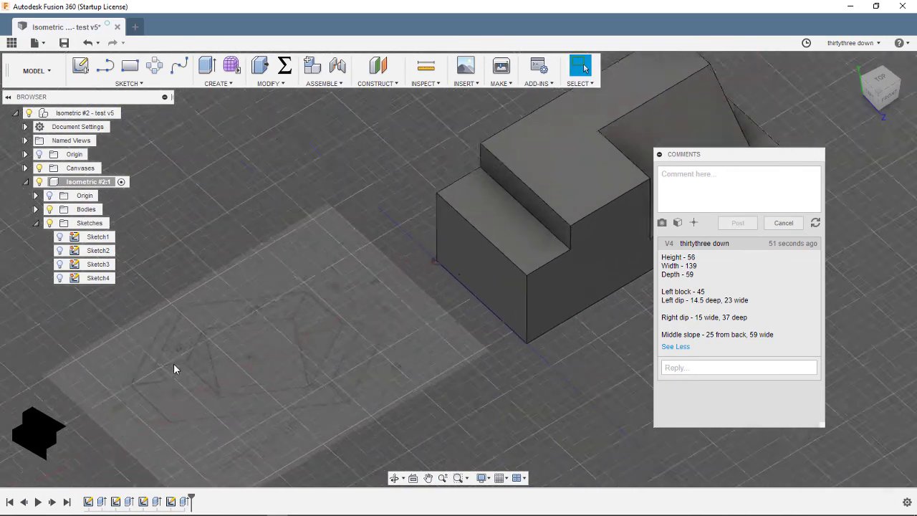
scroll(174, 364, "up", 3)
middle_click_drag(424, 291, 525, 244, "shift")
Measure the upper step edge between its end vertices (42.00 mm) and return to the Home view
left_click(549, 227)
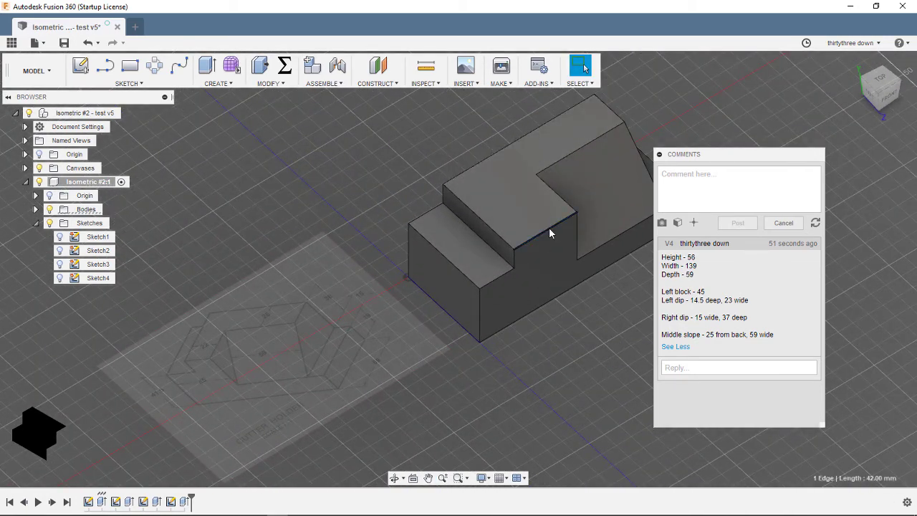
key("i")
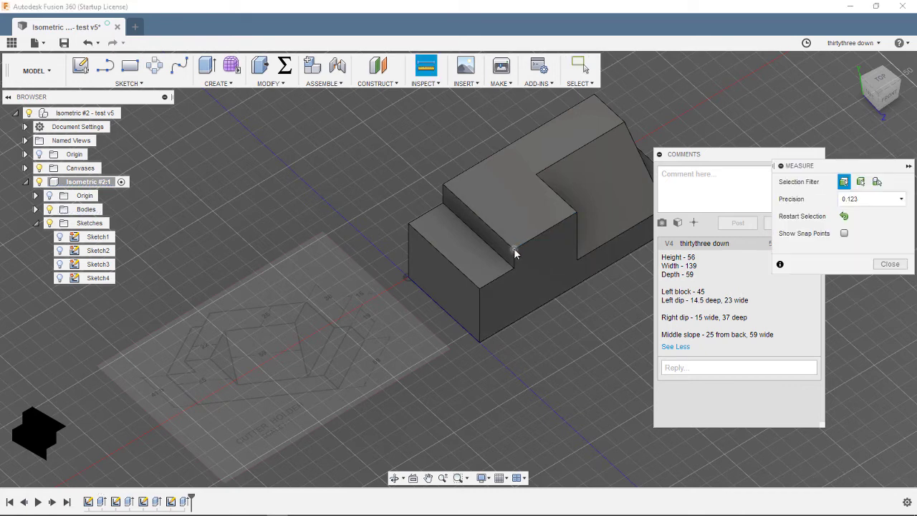
left_click(575, 215)
left_click(513, 250)
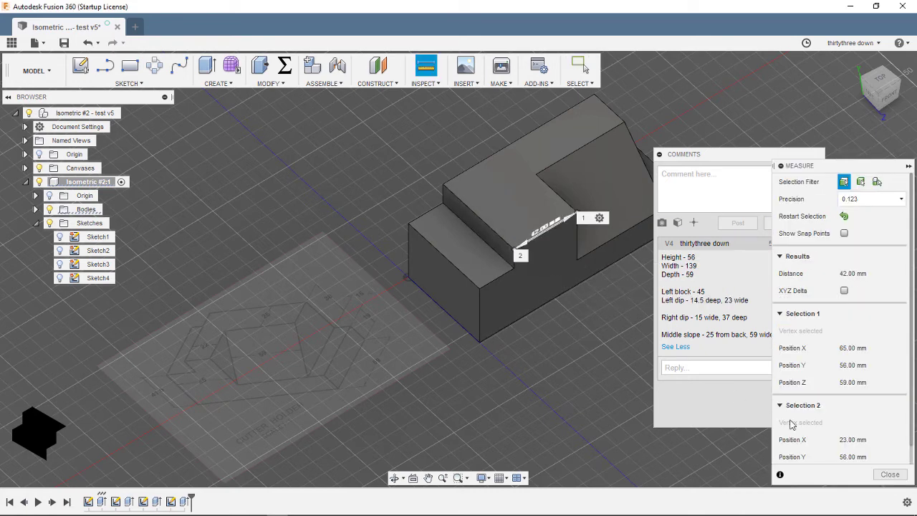
key("Escape")
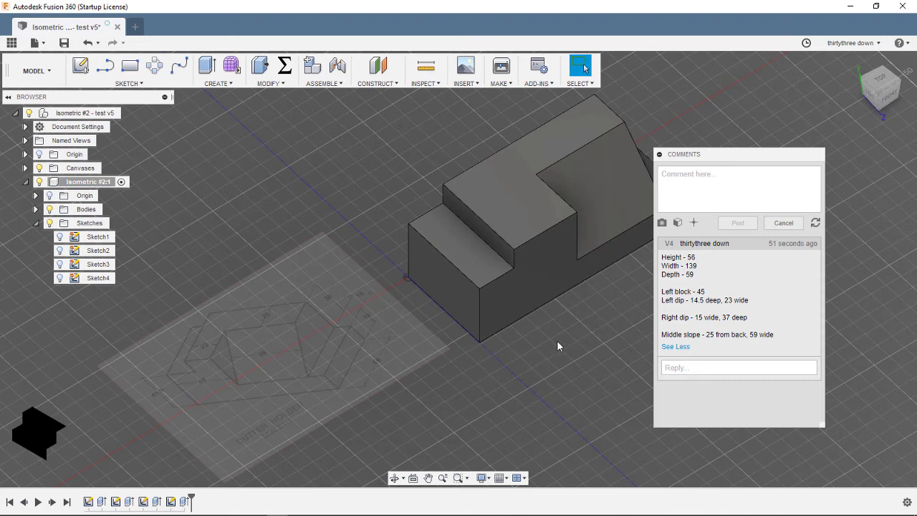
middle_click_drag(558, 346, 545, 323, "shift")
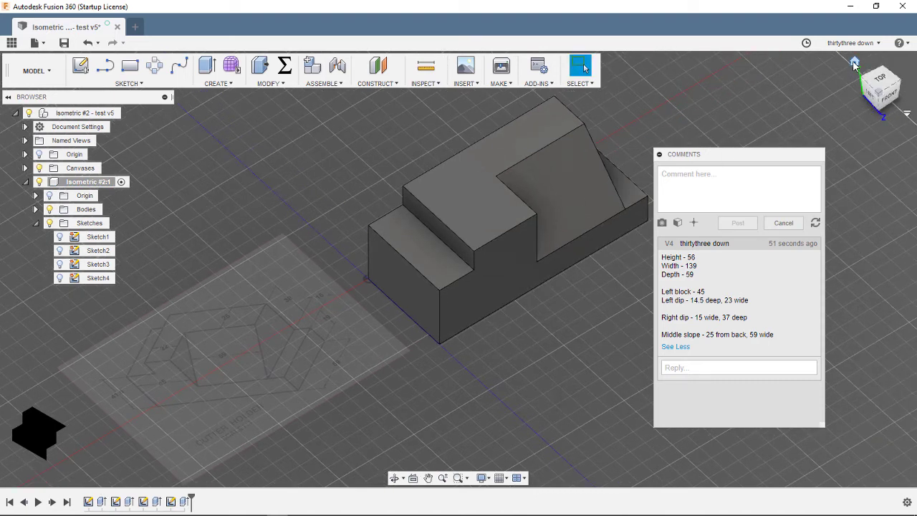
left_click(854, 64)
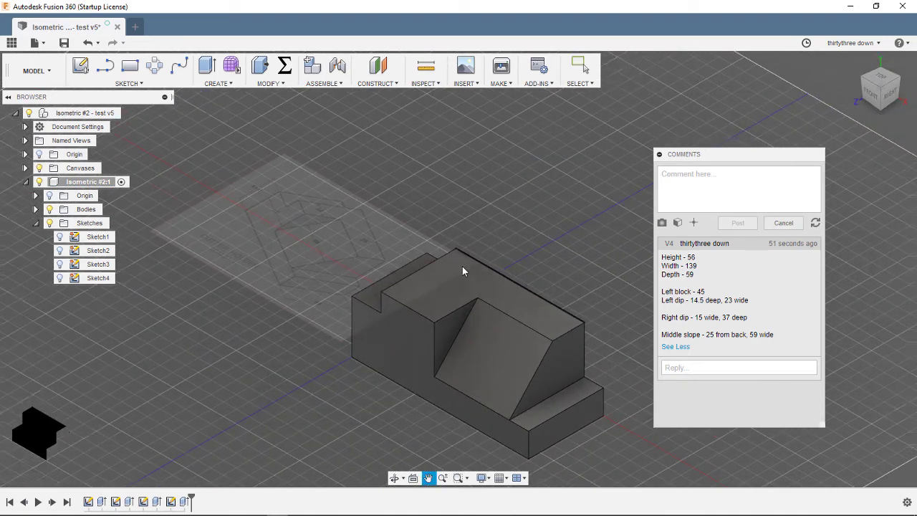
Edit Sketch1's 139 mm rectangle width dimension (target 119 mm) and finish the sketch
right_click(93, 236)
left_click(104, 271)
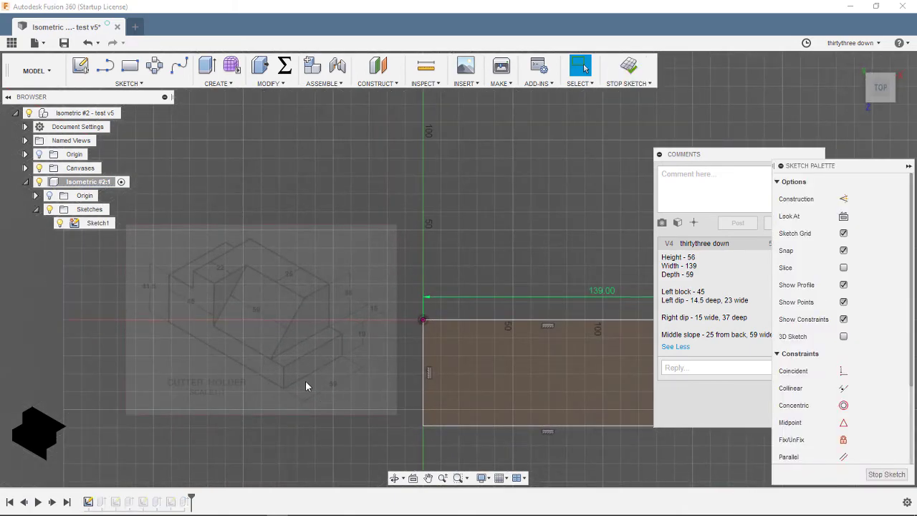
scroll(305, 380, "up", 3)
middle_click_drag(195, 305, 318, 332)
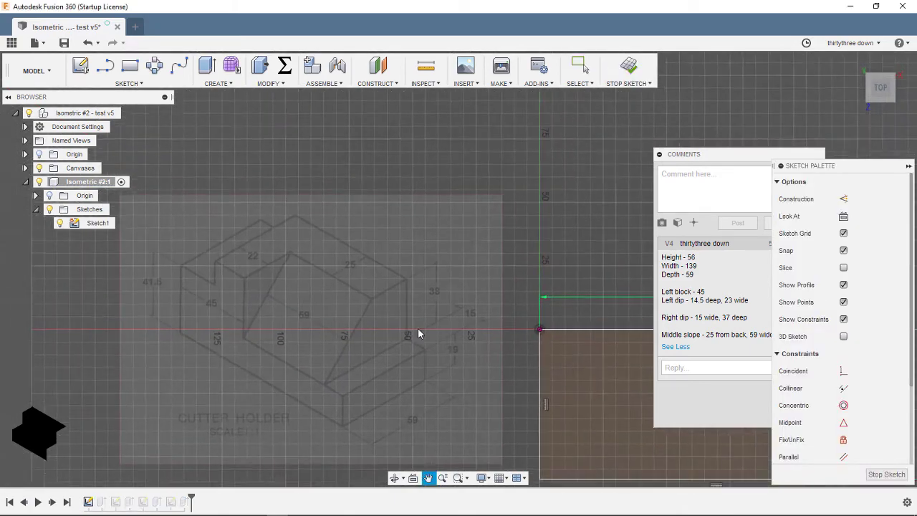
middle_click_drag(591, 357, 479, 298)
double_click(567, 259)
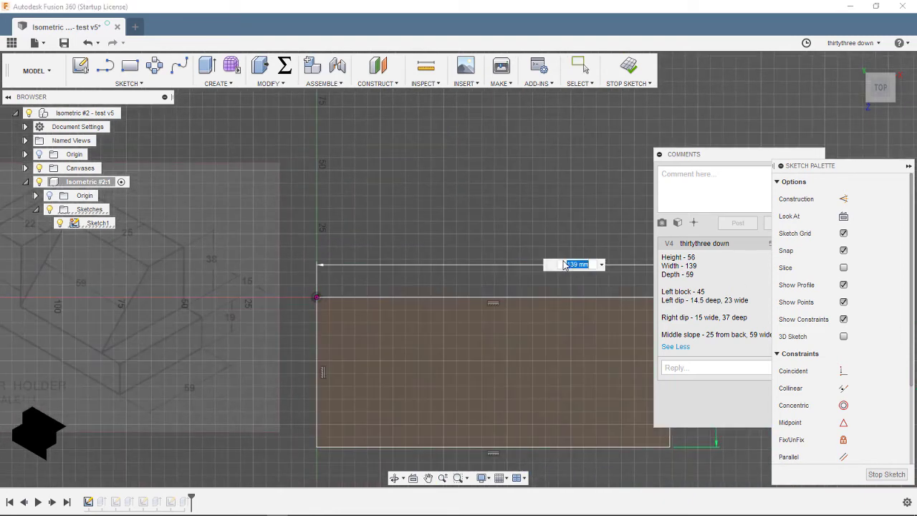
key("Return")
left_click(641, 79)
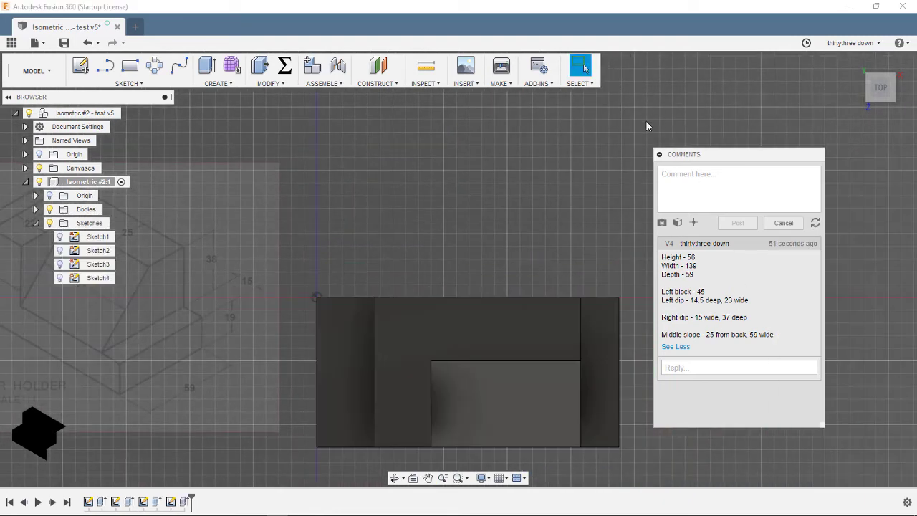
left_click(854, 63)
left_click_drag(431, 254, 306, 217)
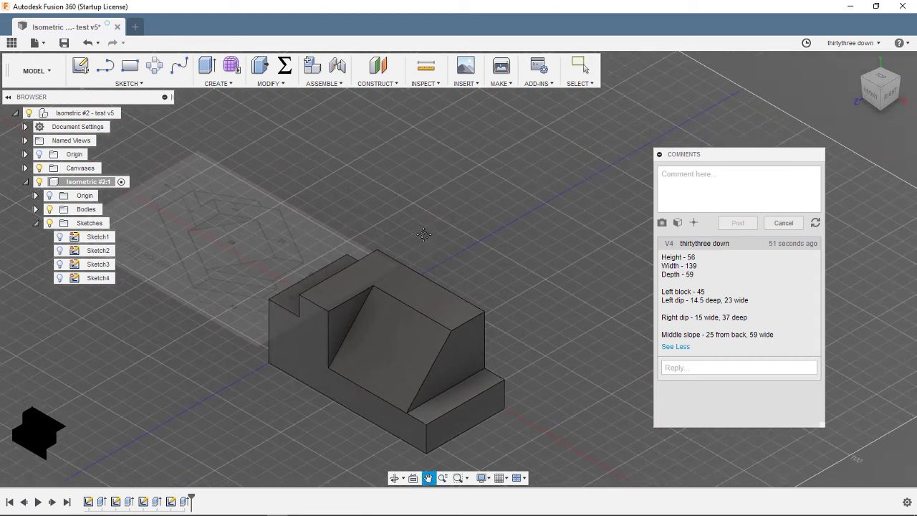
left_click(581, 66)
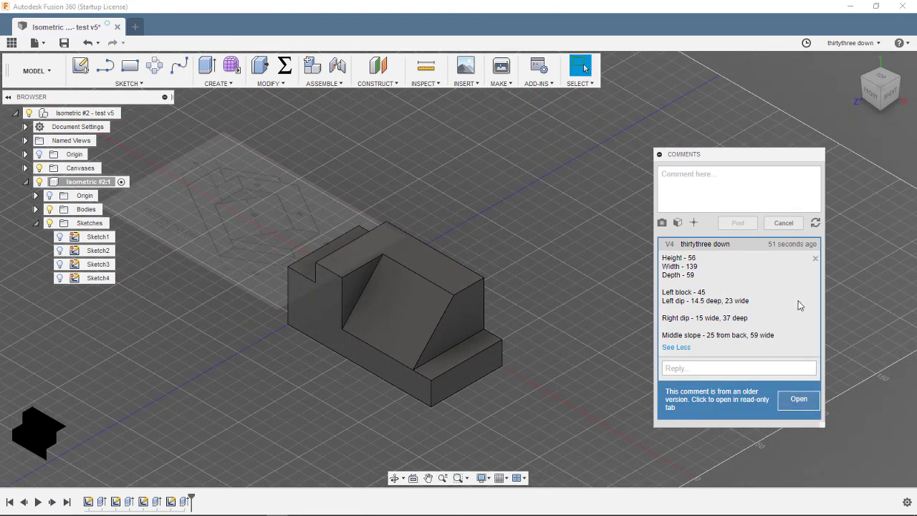
Orbit the cutter holder to a near-top view and start saving it as a new version
left_click(792, 369)
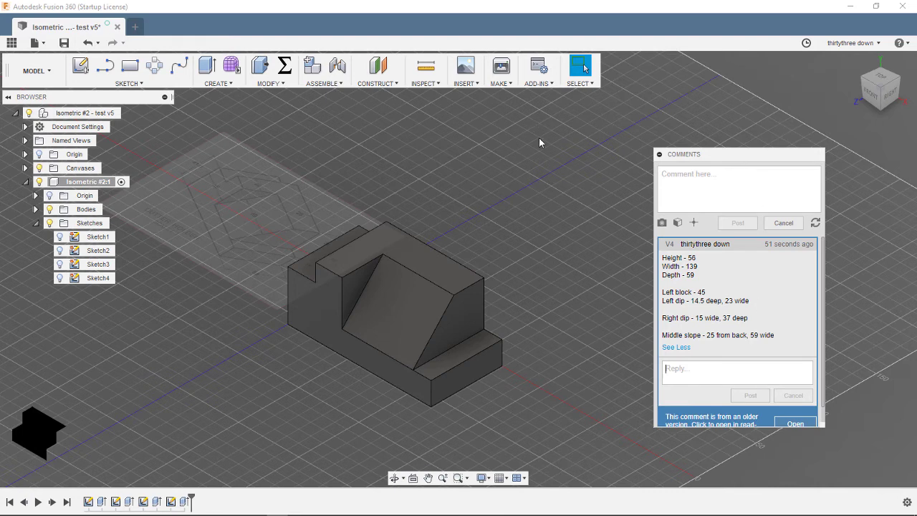
left_click(666, 286)
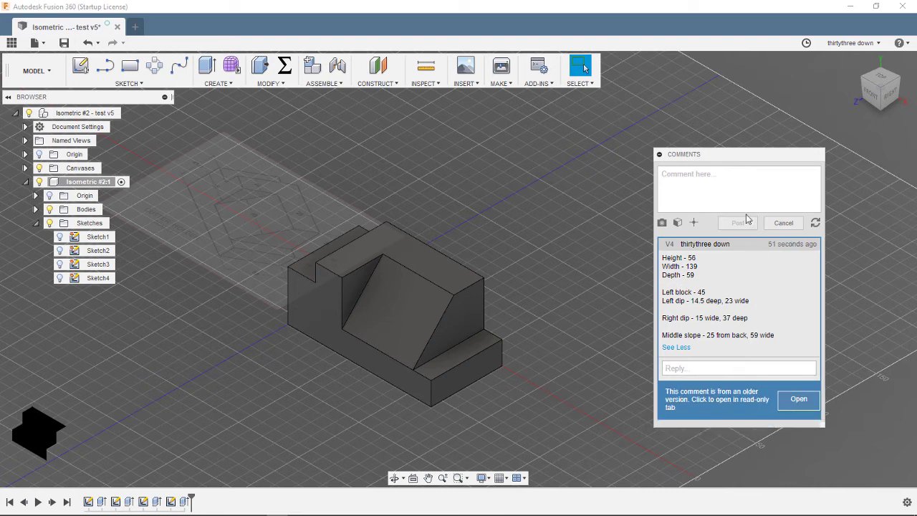
mouse_move(437, 328)
middle_mouse_down("shift")
mouse_move(507, 370)
mouse_move(445, 342)
mouse_move(541, 296)
middle_mouse_up("shift")
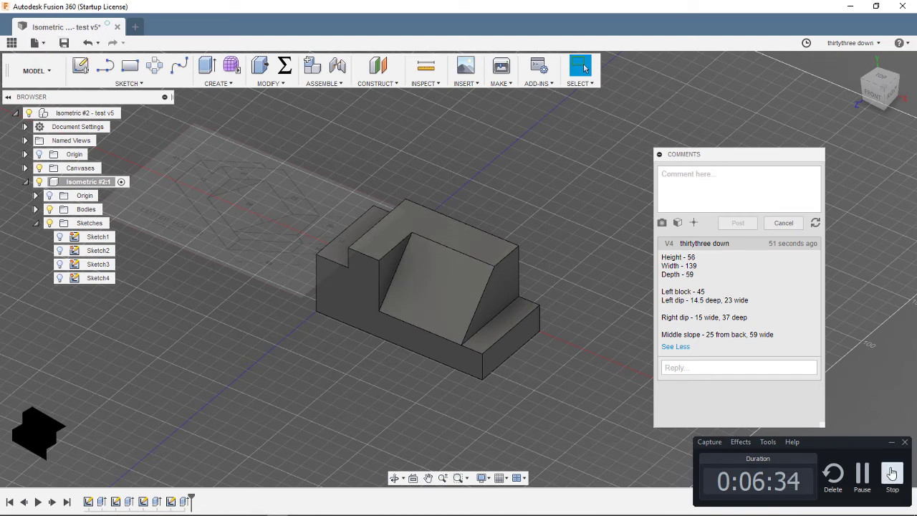
left_click(66, 44)
Confirm saving the design as version 'Isometric #2 - test v5'
left_click(457, 275)
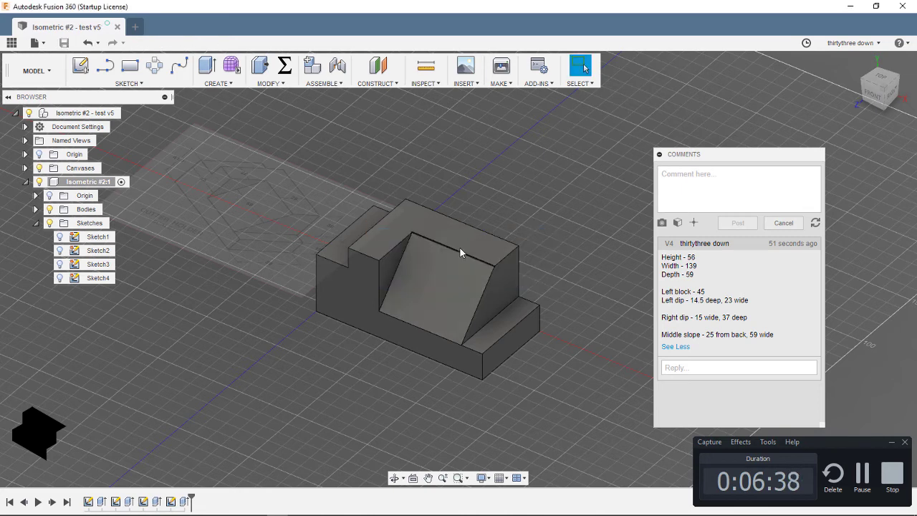
left_click(38, 49)
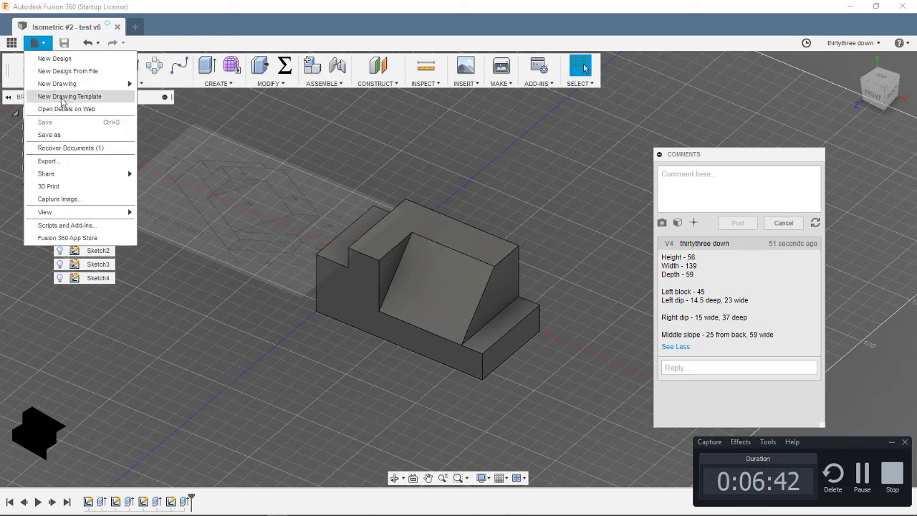
left_click(126, 121)
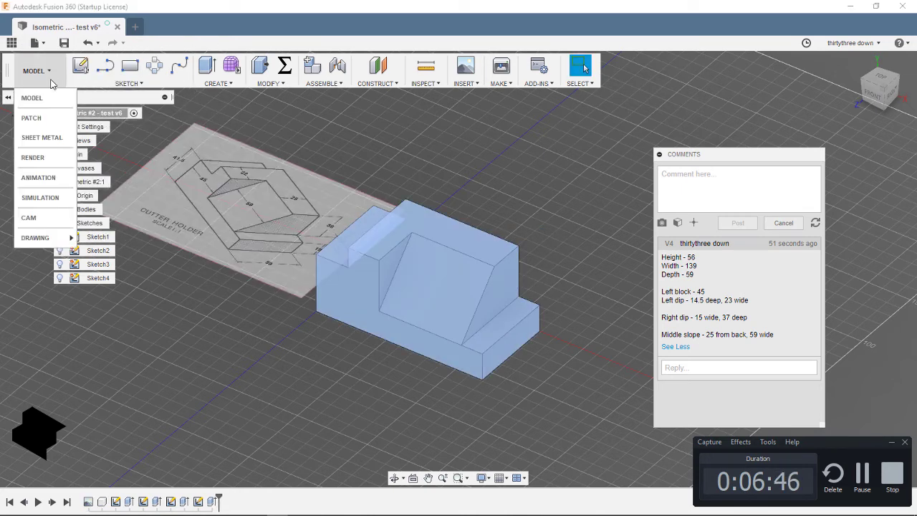
Open Save As STL for the cutter holder body, previewing a binary mesh at High refinement
right_click(372, 249)
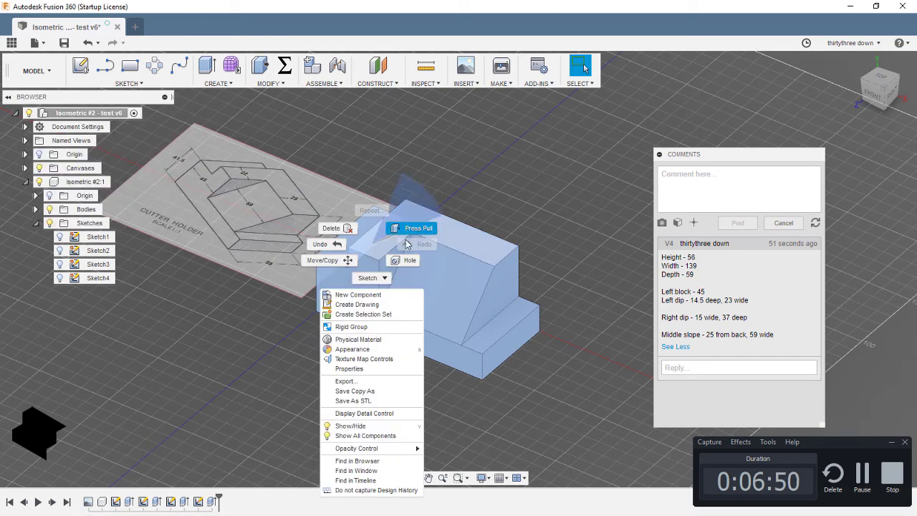
left_click(385, 400)
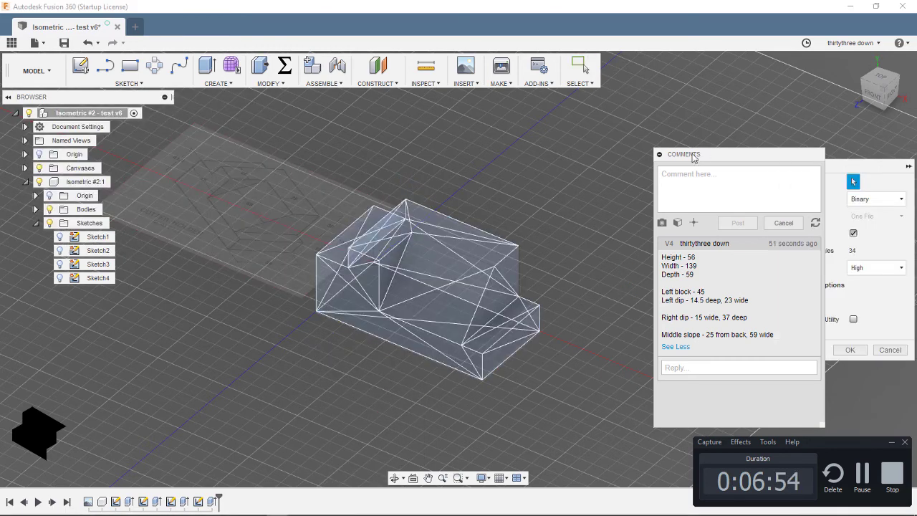
mouse_move(666, 154)
left_mouse_down()
mouse_move(121, 321)
mouse_move(77, 478)
left_mouse_up()
left_click(111, 321)
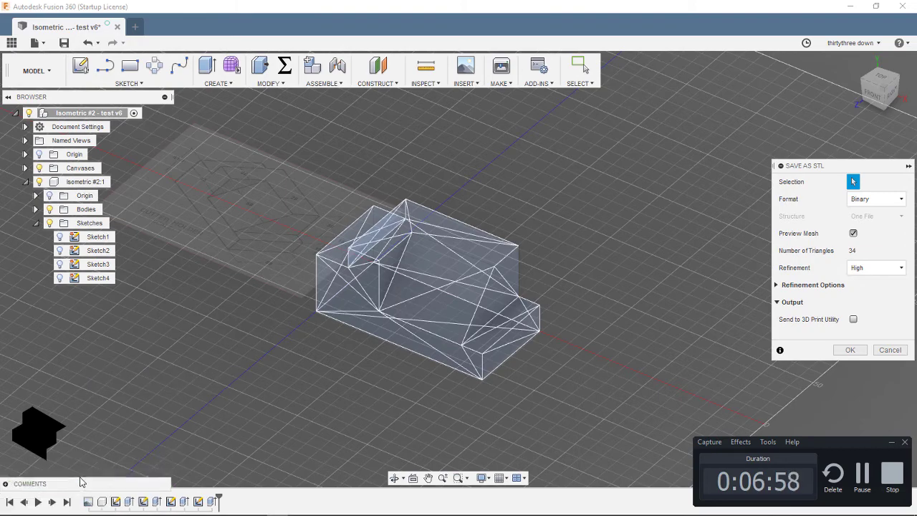